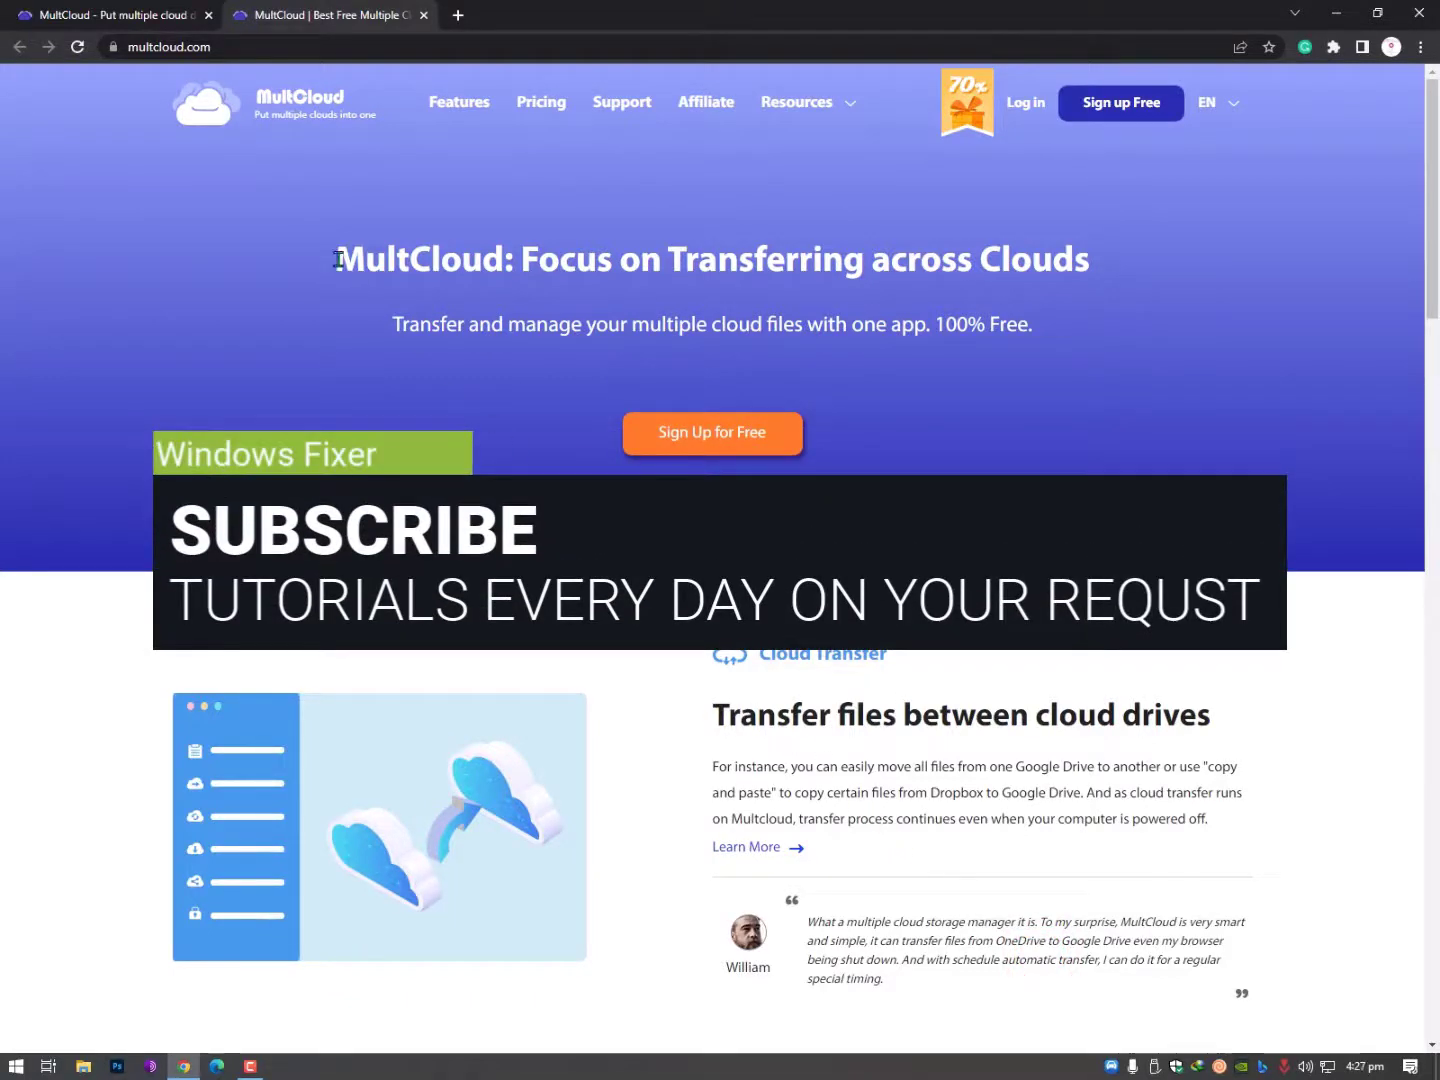
Highlight 'MultCloud' in the page headline, then the heading further down the page.
drag(337, 259, 505, 290)
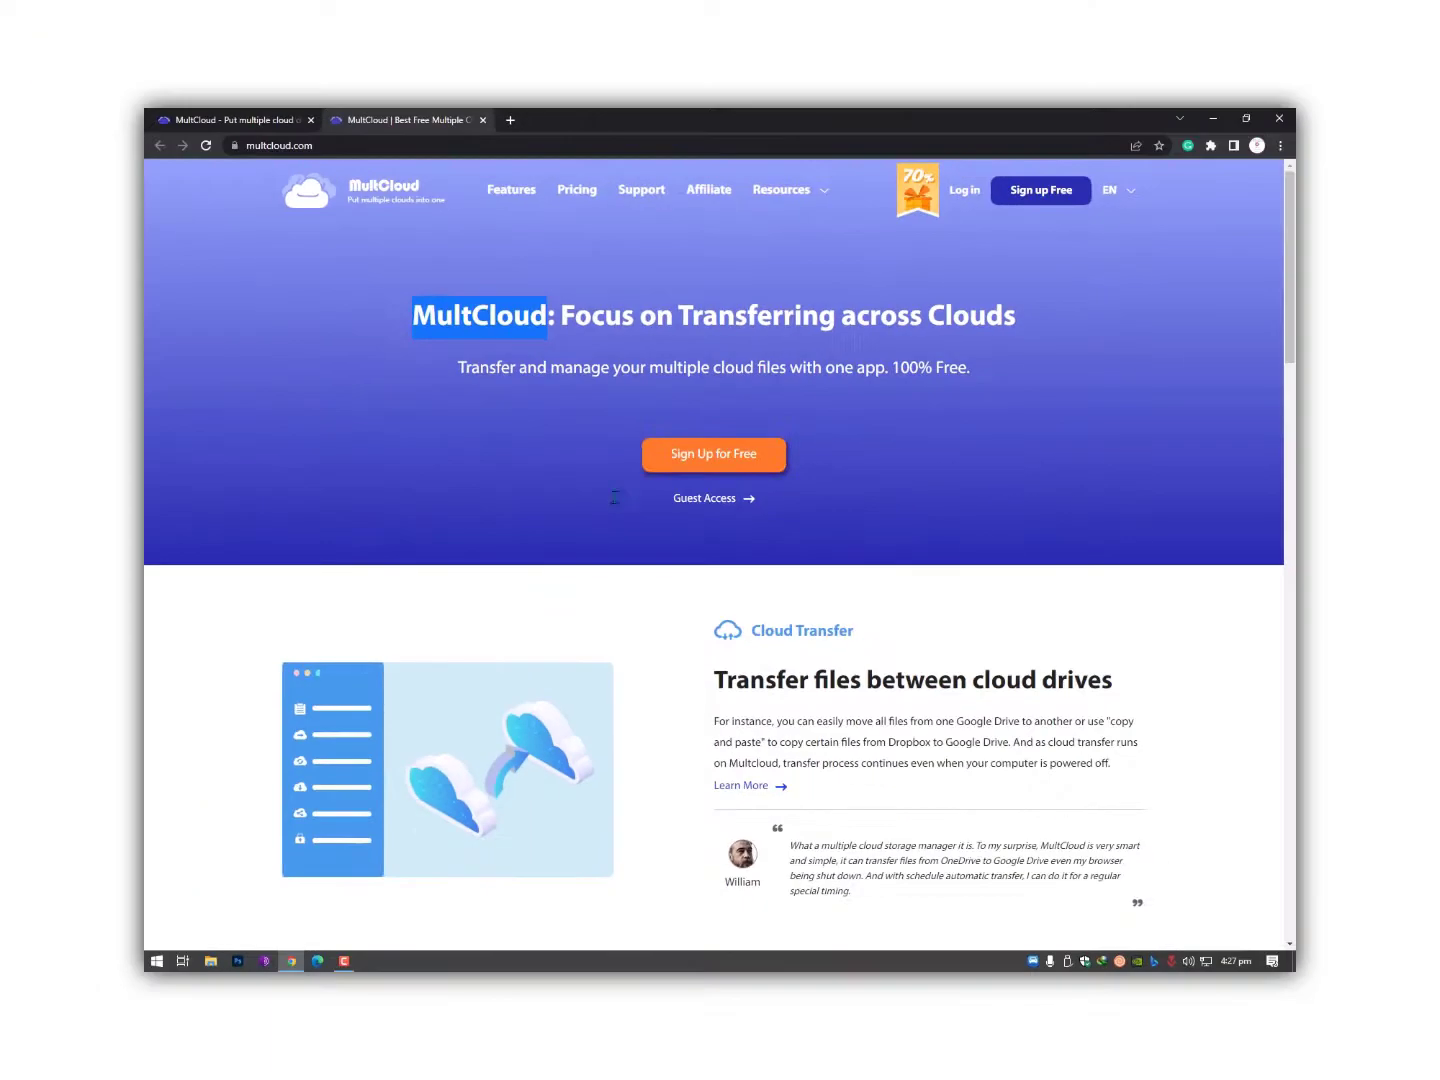
scroll(614, 497, down, 9)
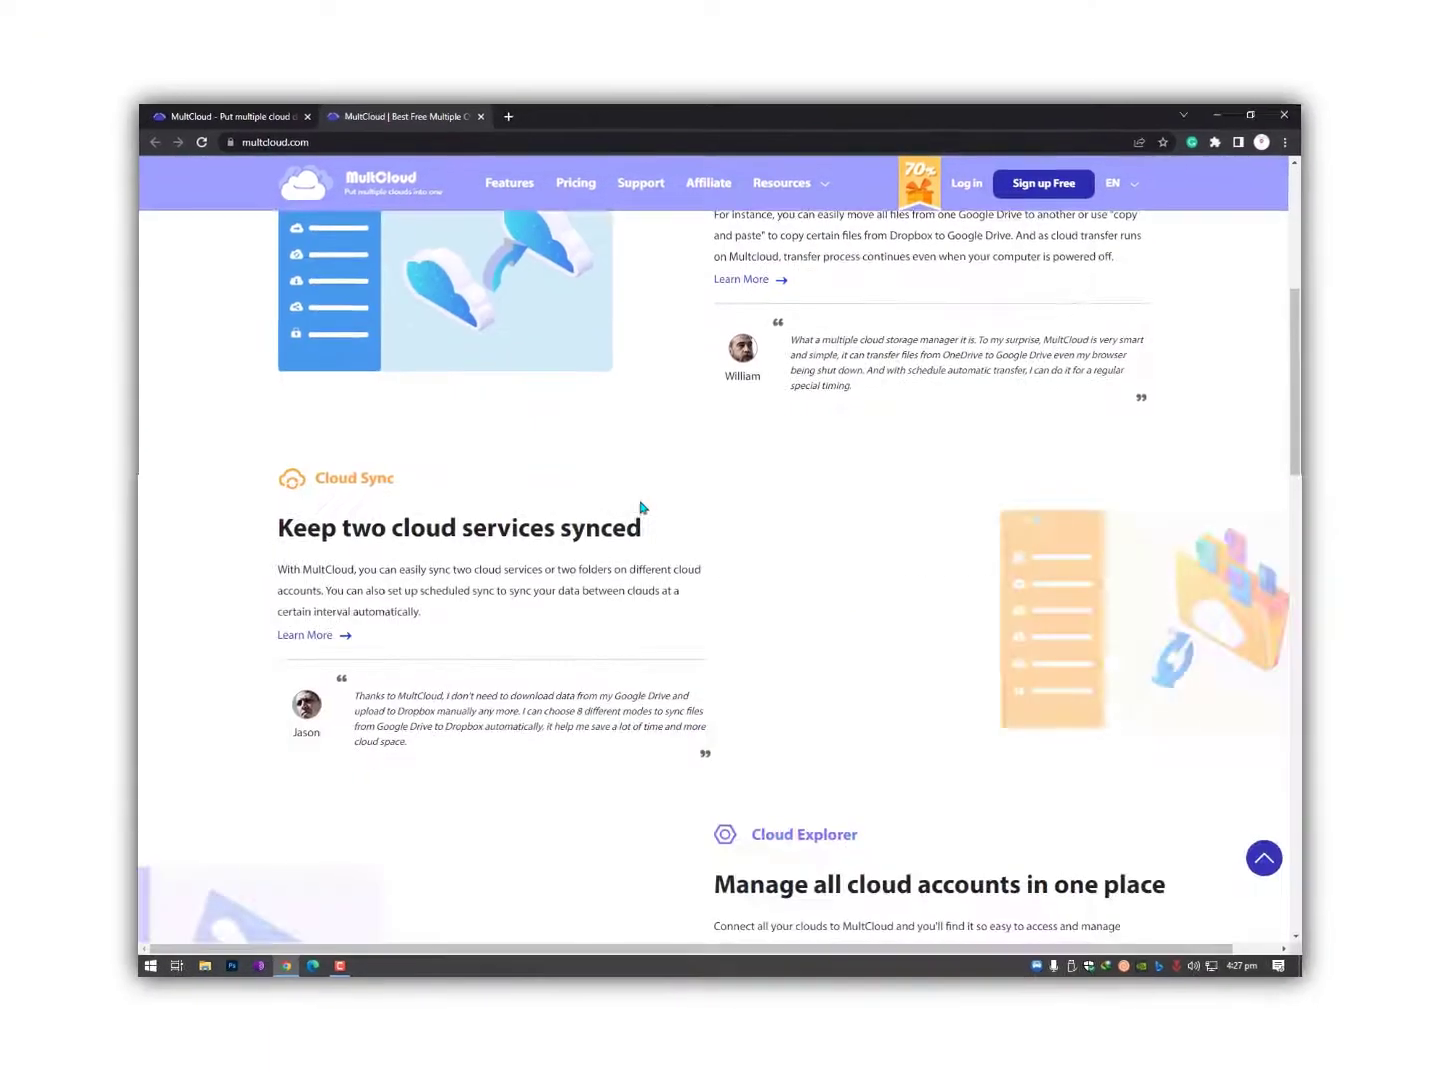
drag(715, 503, 1197, 518)
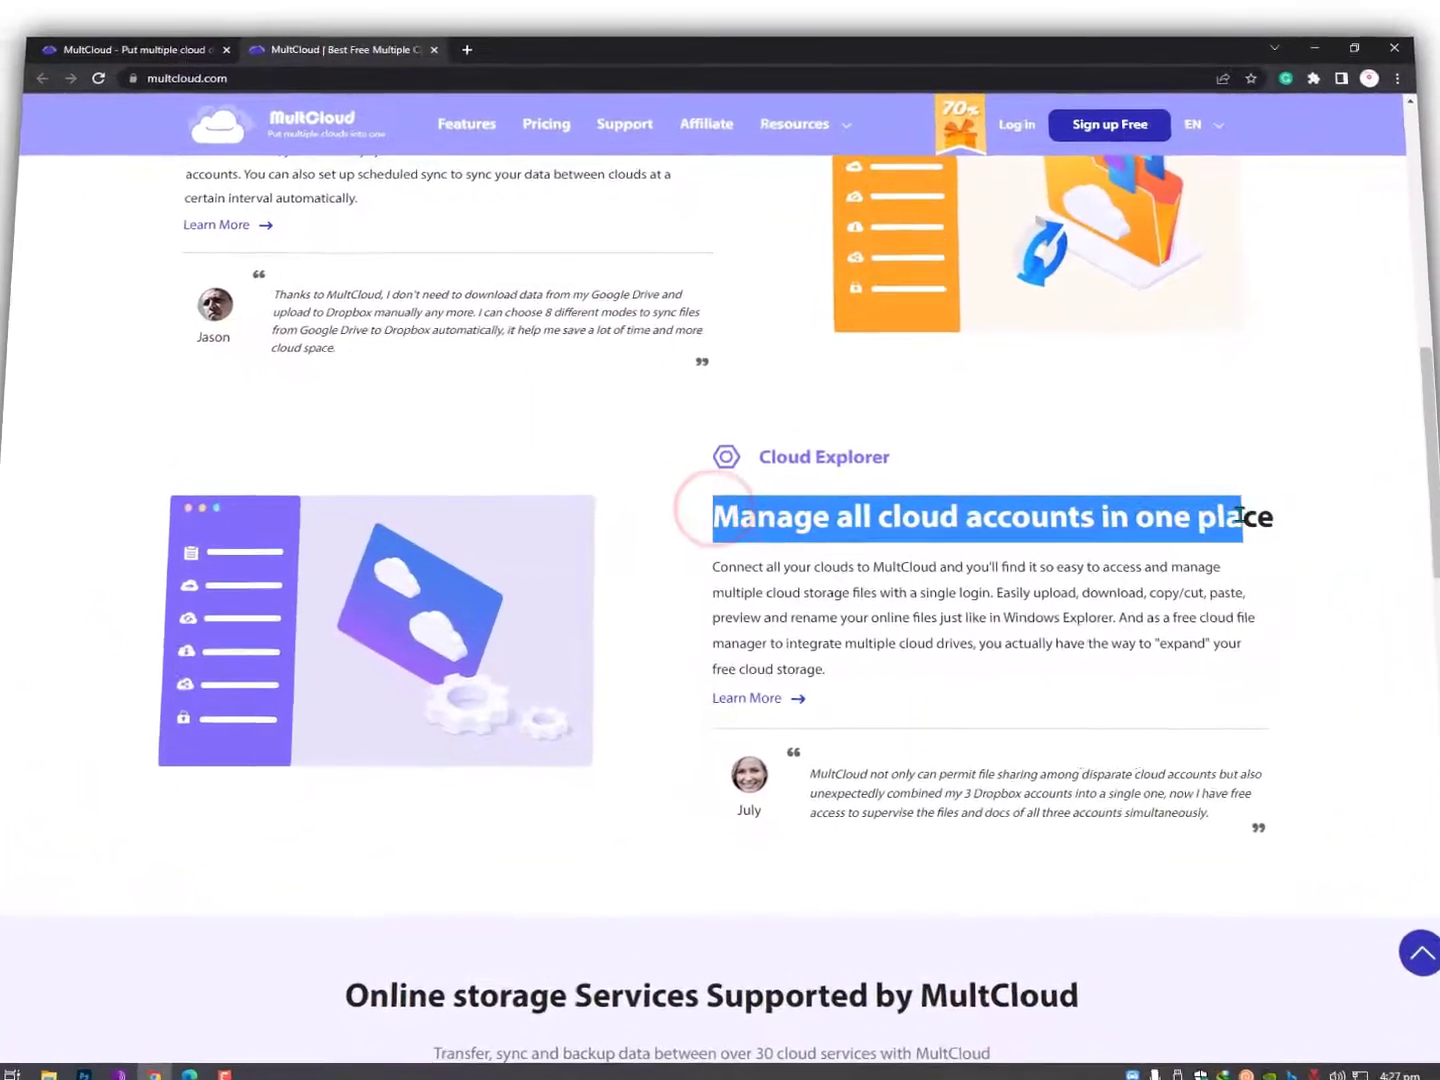
click(1222, 518)
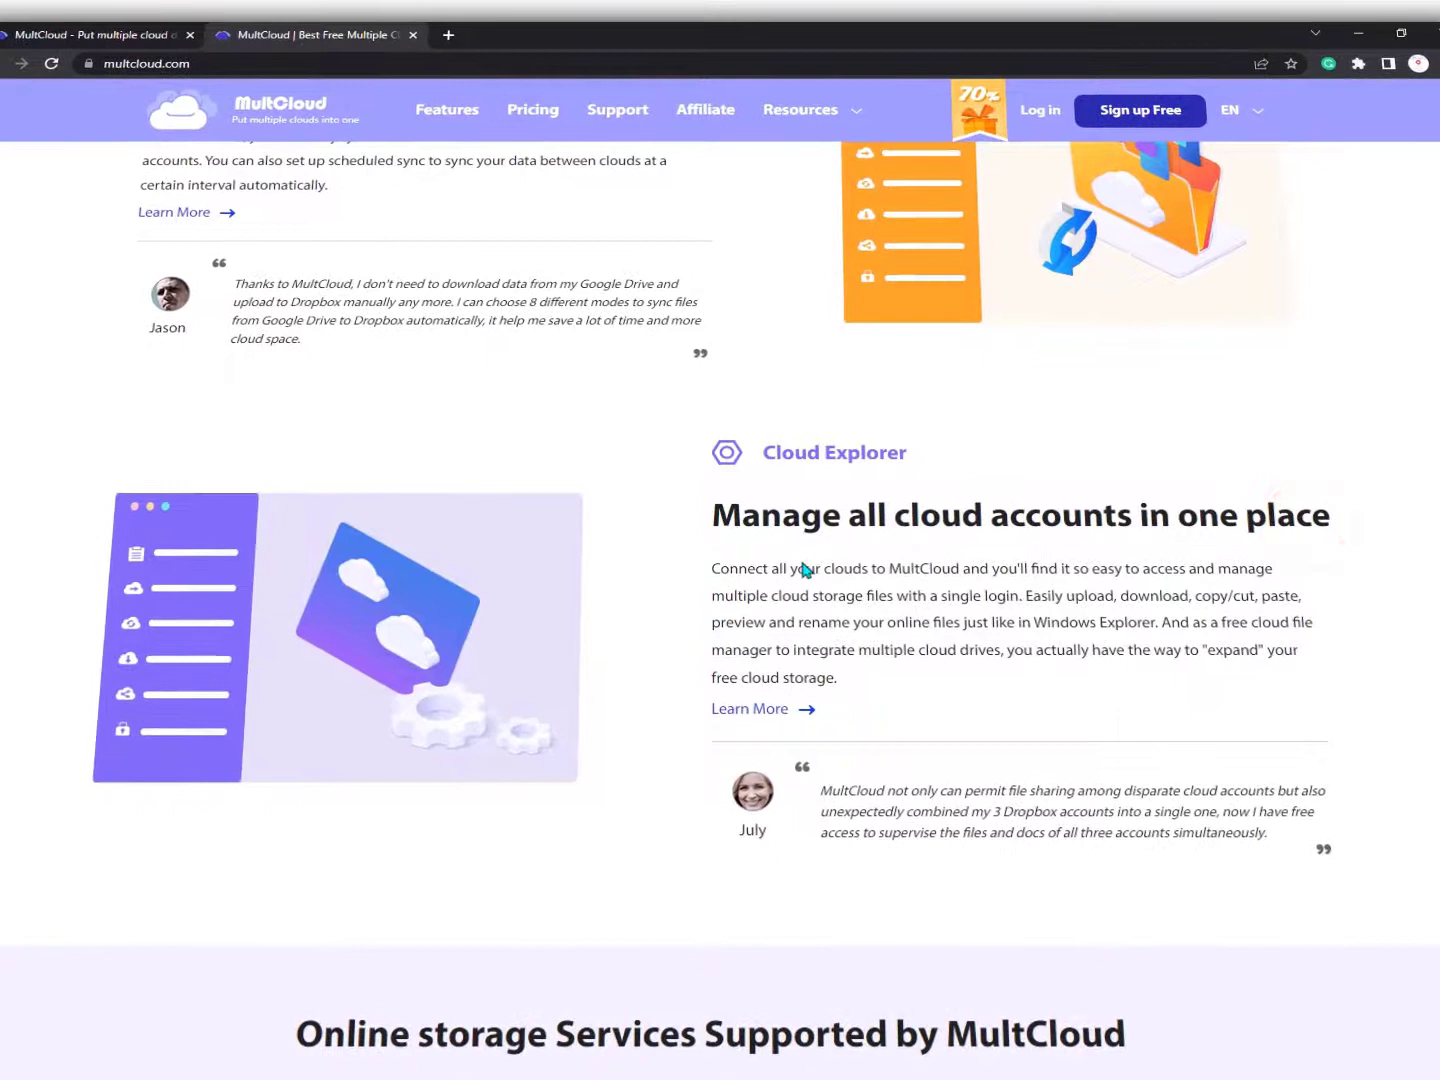
Highlight parts of the Cloud Explorer description and scroll down to the supported services grid.
drag(715, 568, 959, 568)
click(975, 620)
drag(1025, 594, 1259, 599)
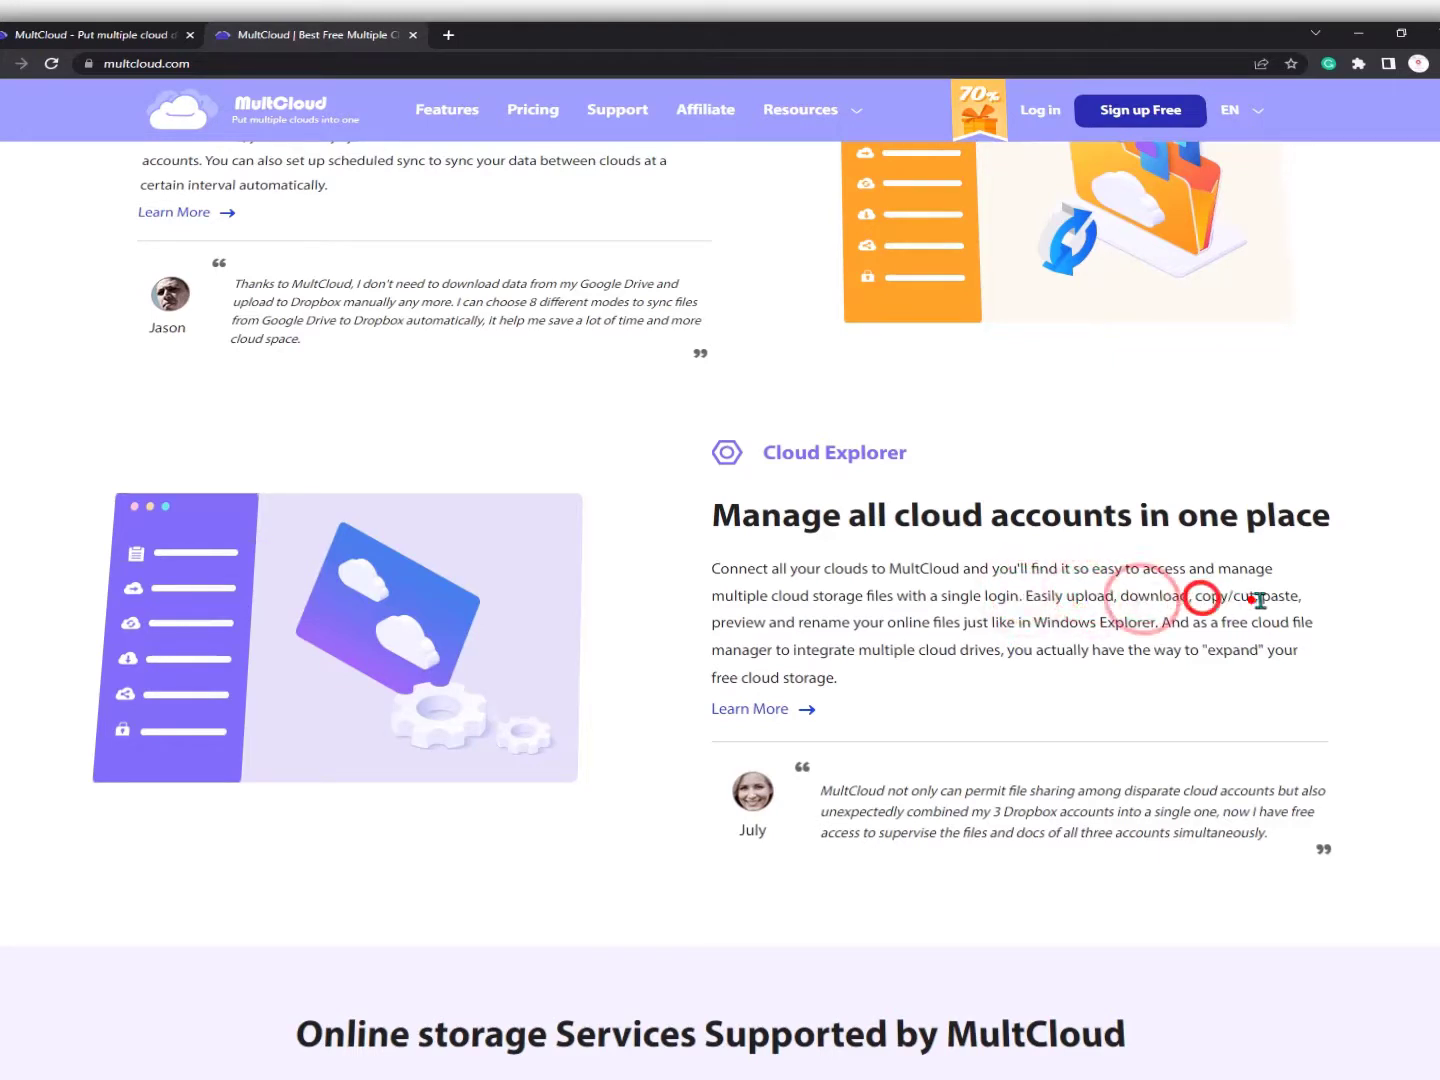
drag(743, 625, 835, 625)
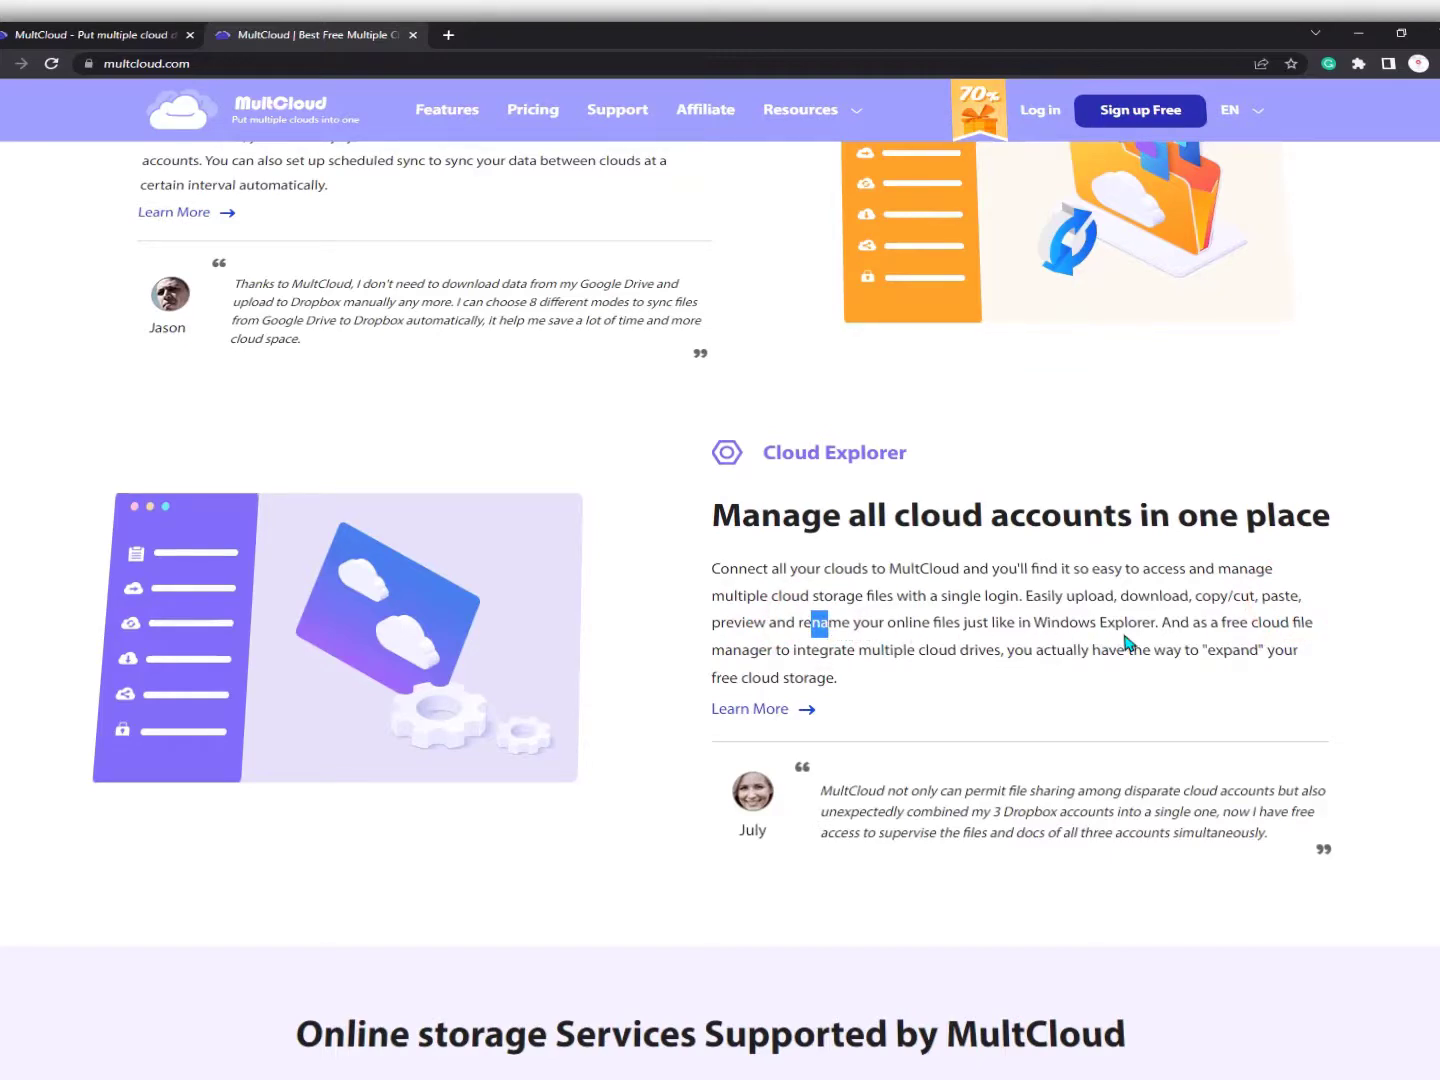
scroll(1128, 642, down, 9)
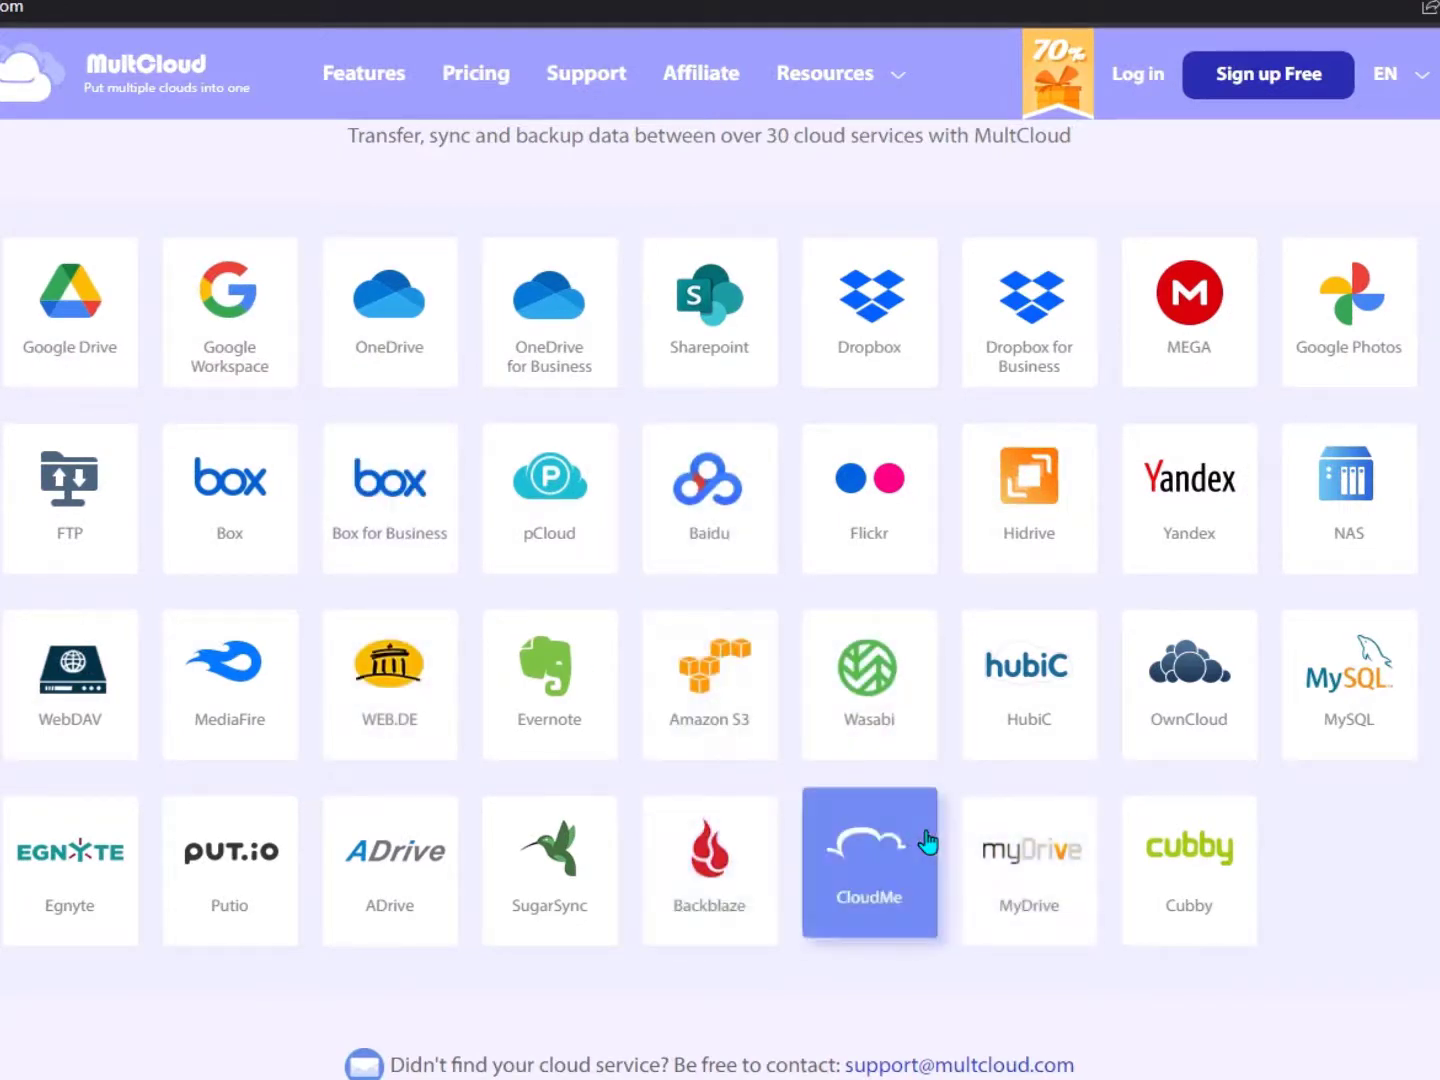
Scroll back up the services grid and switch to the MultCloud app's Add Cloud page.
scroll(928, 843, up, 1)
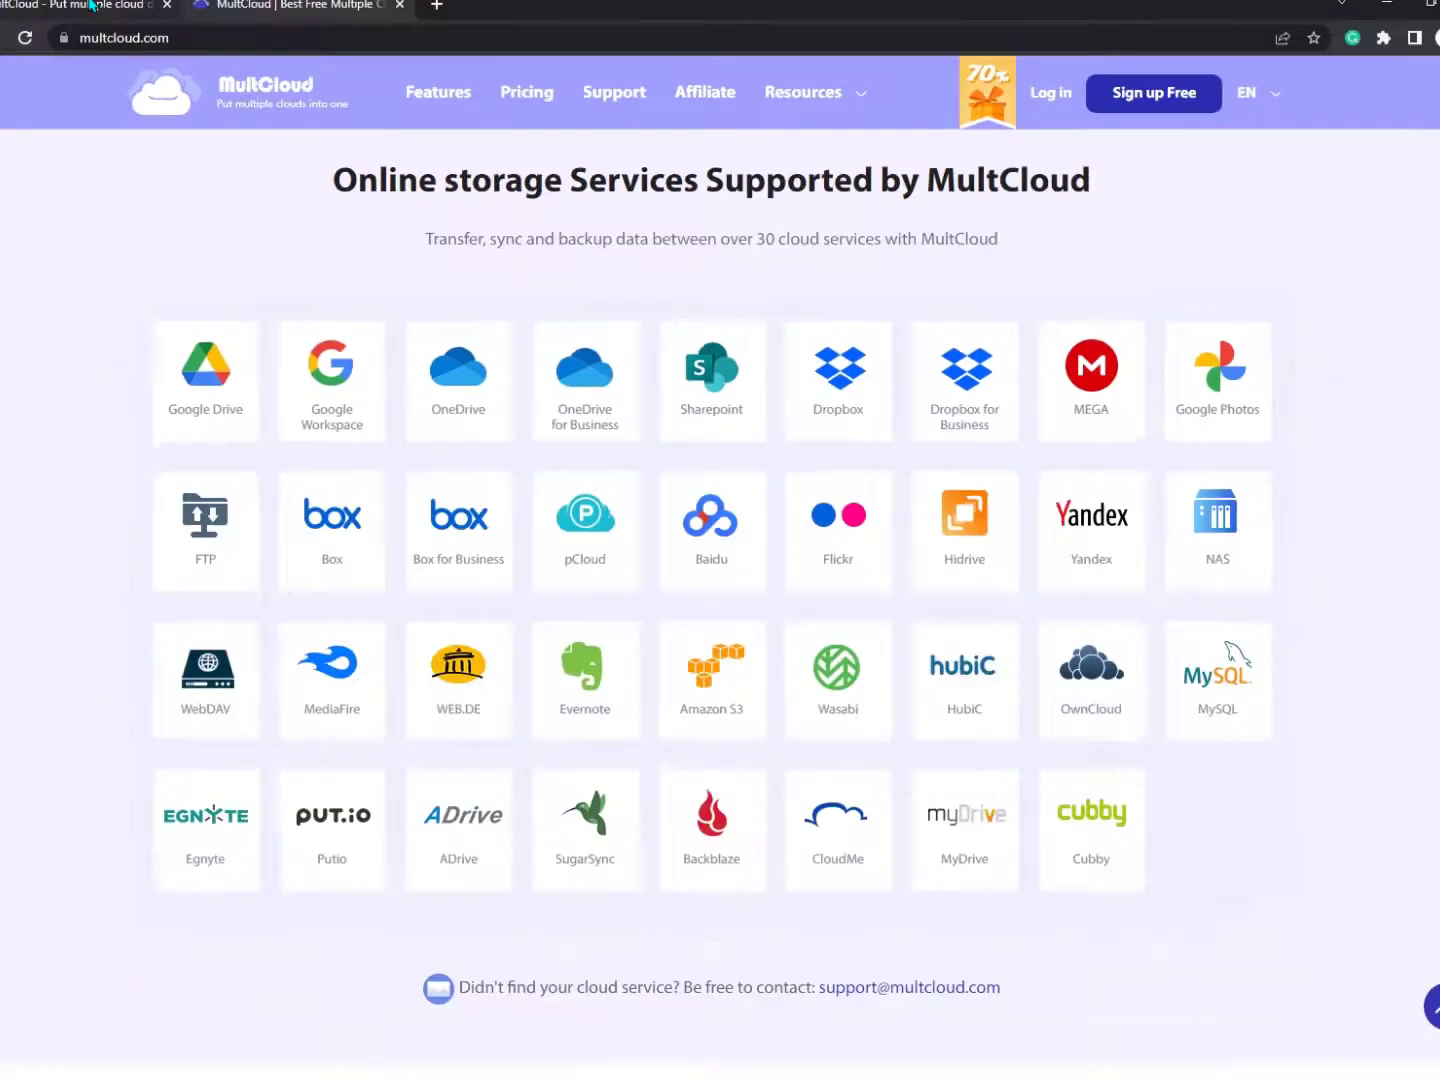
click(135, 14)
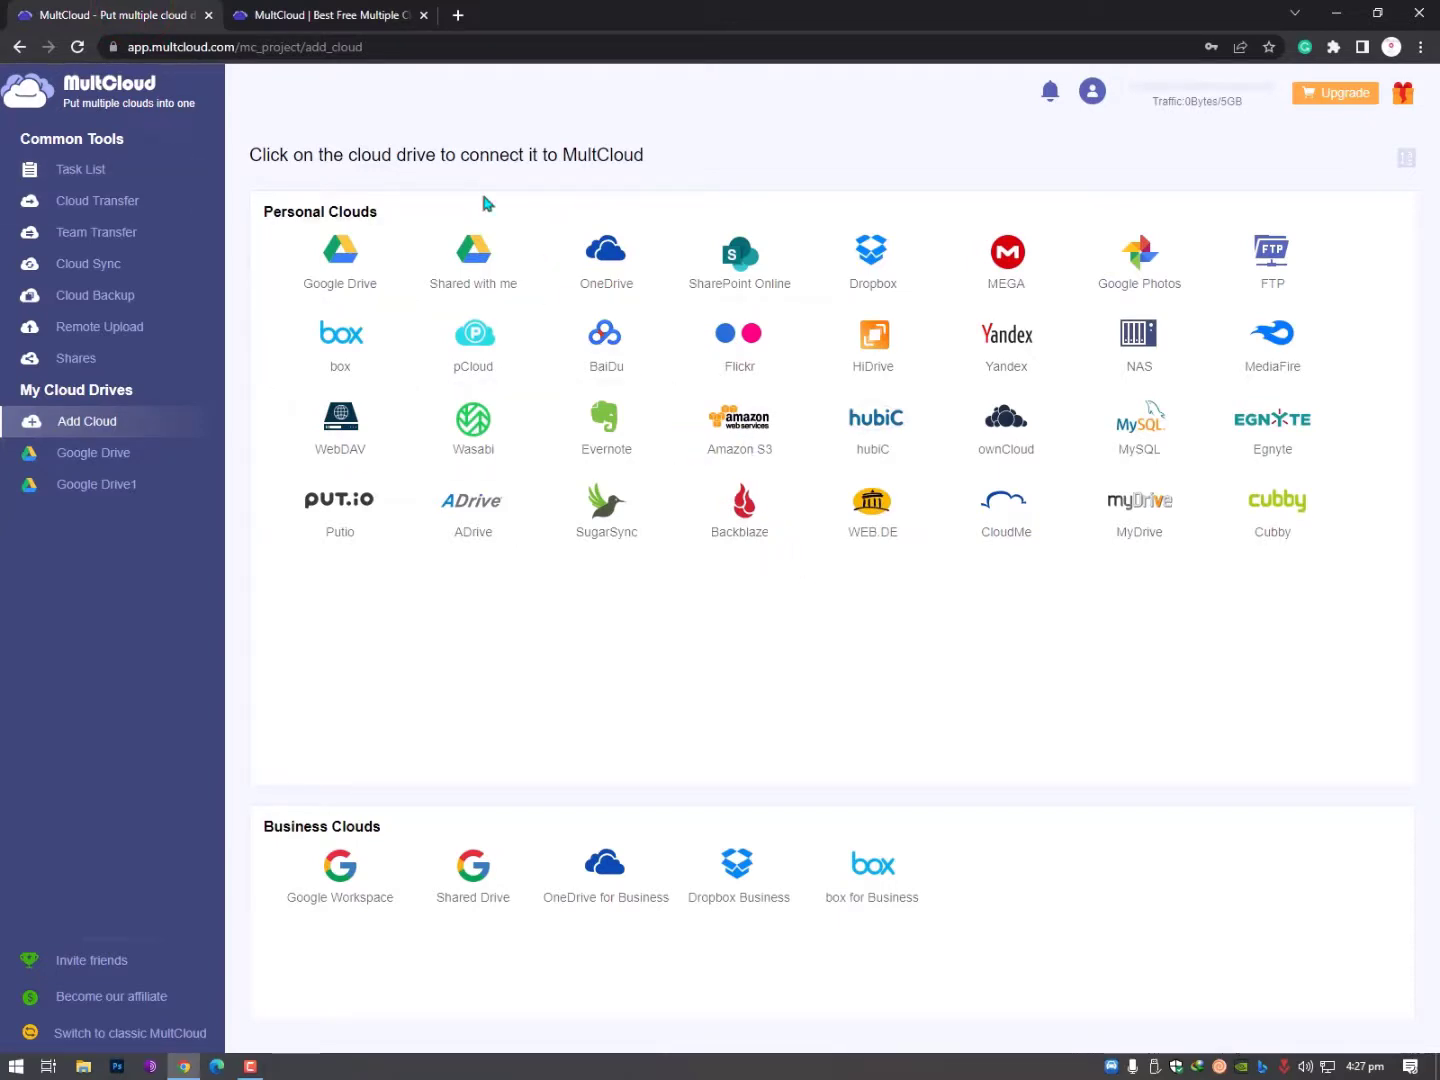
On the website, open Sign up Free and click into the empty Email and Password fields.
click(327, 19)
click(1143, 99)
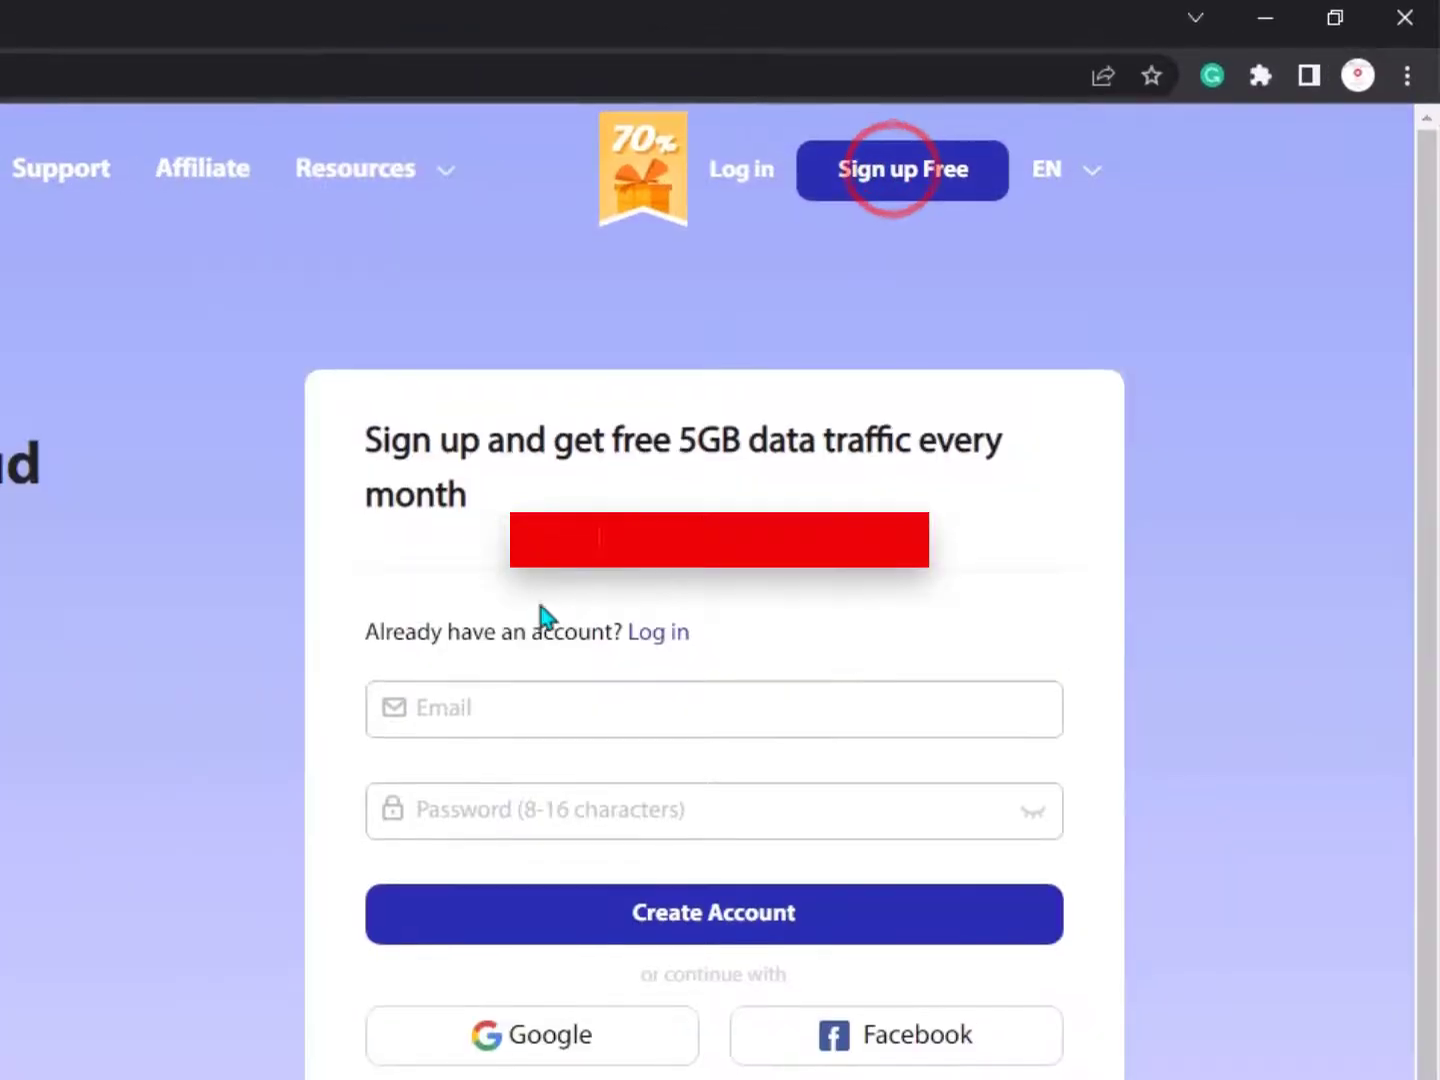
click(468, 699)
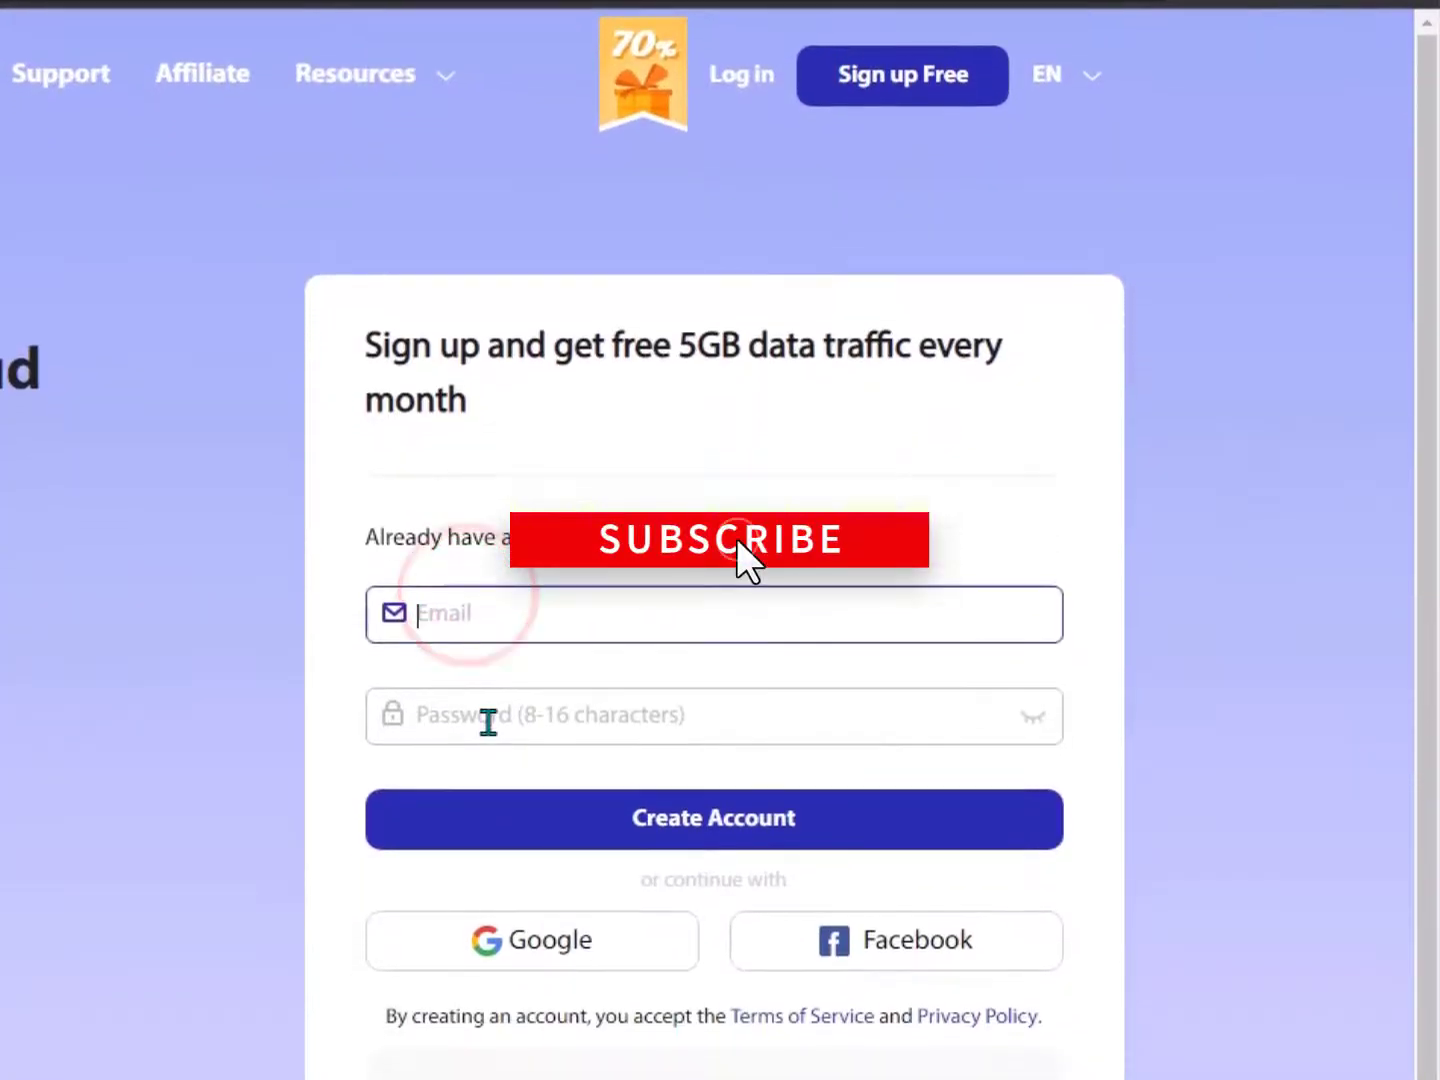
click(477, 820)
click(322, 712)
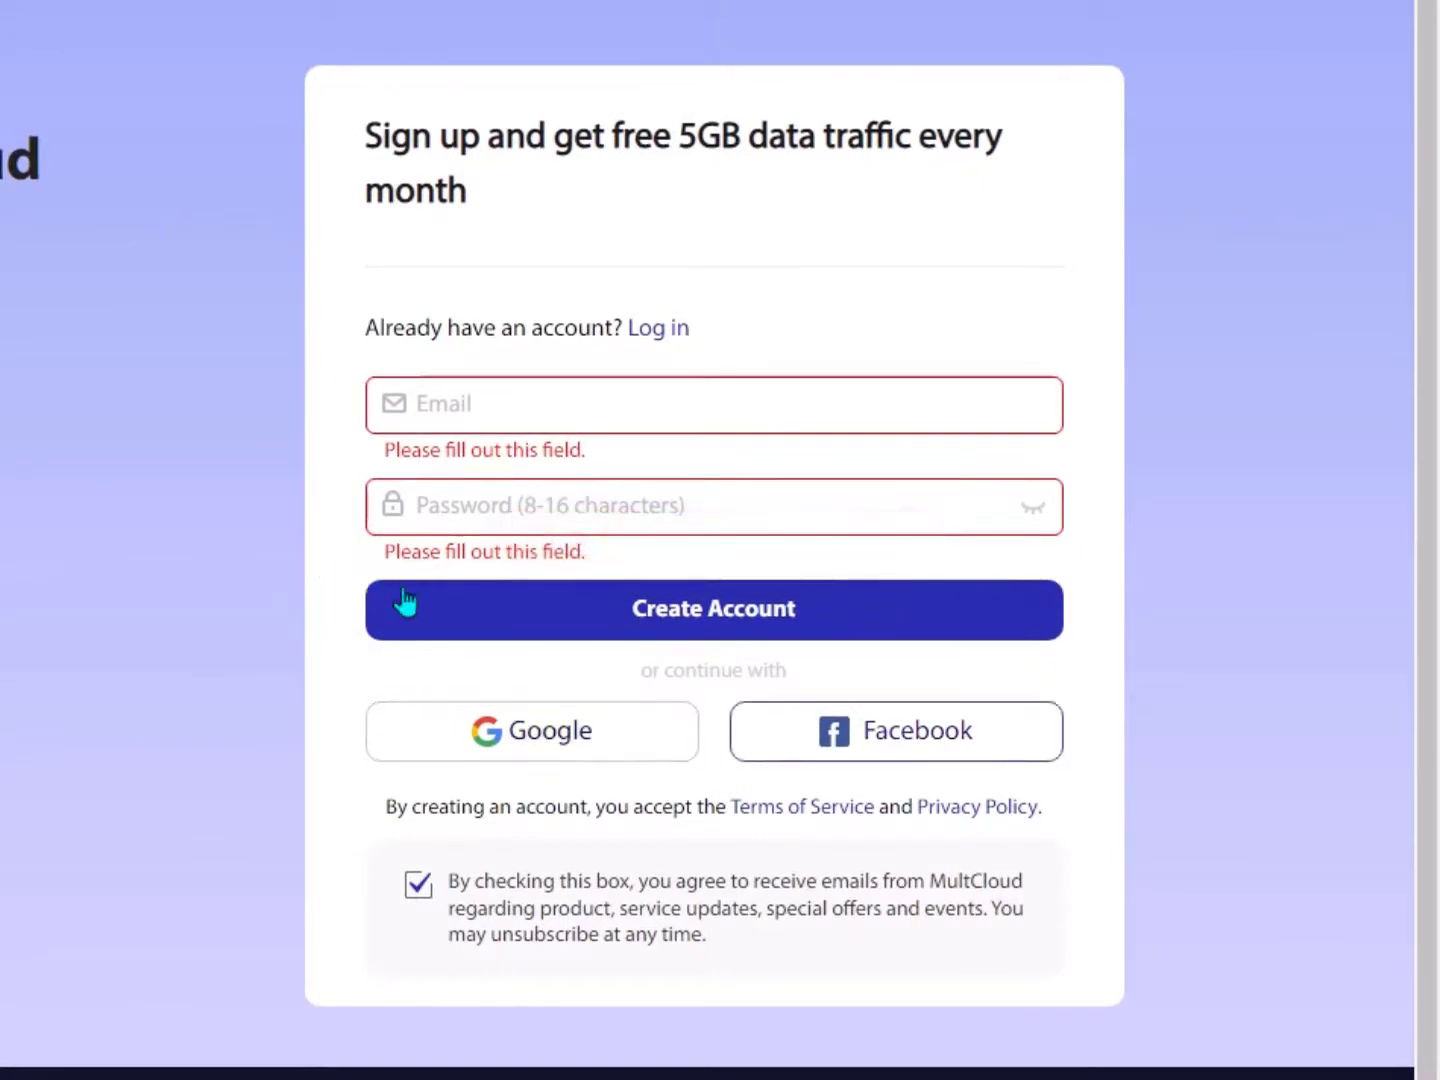
Connect another Google account through the Google Drive tile, allowing access, so it appears as Google Drive2.
click(886, 751)
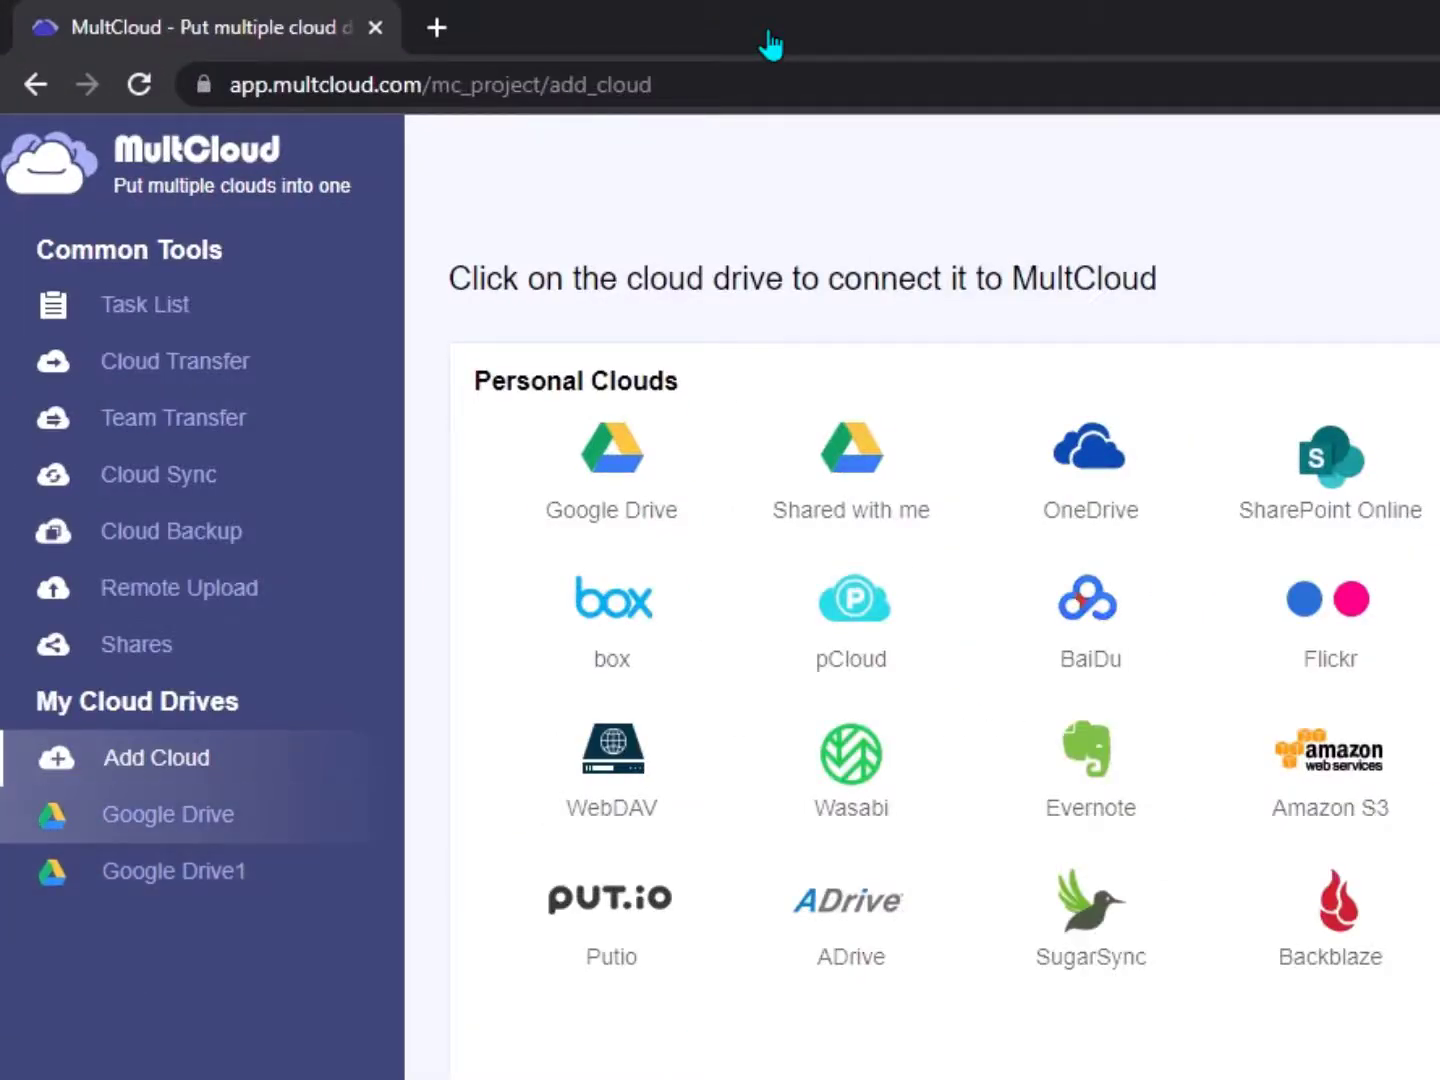
click(637, 491)
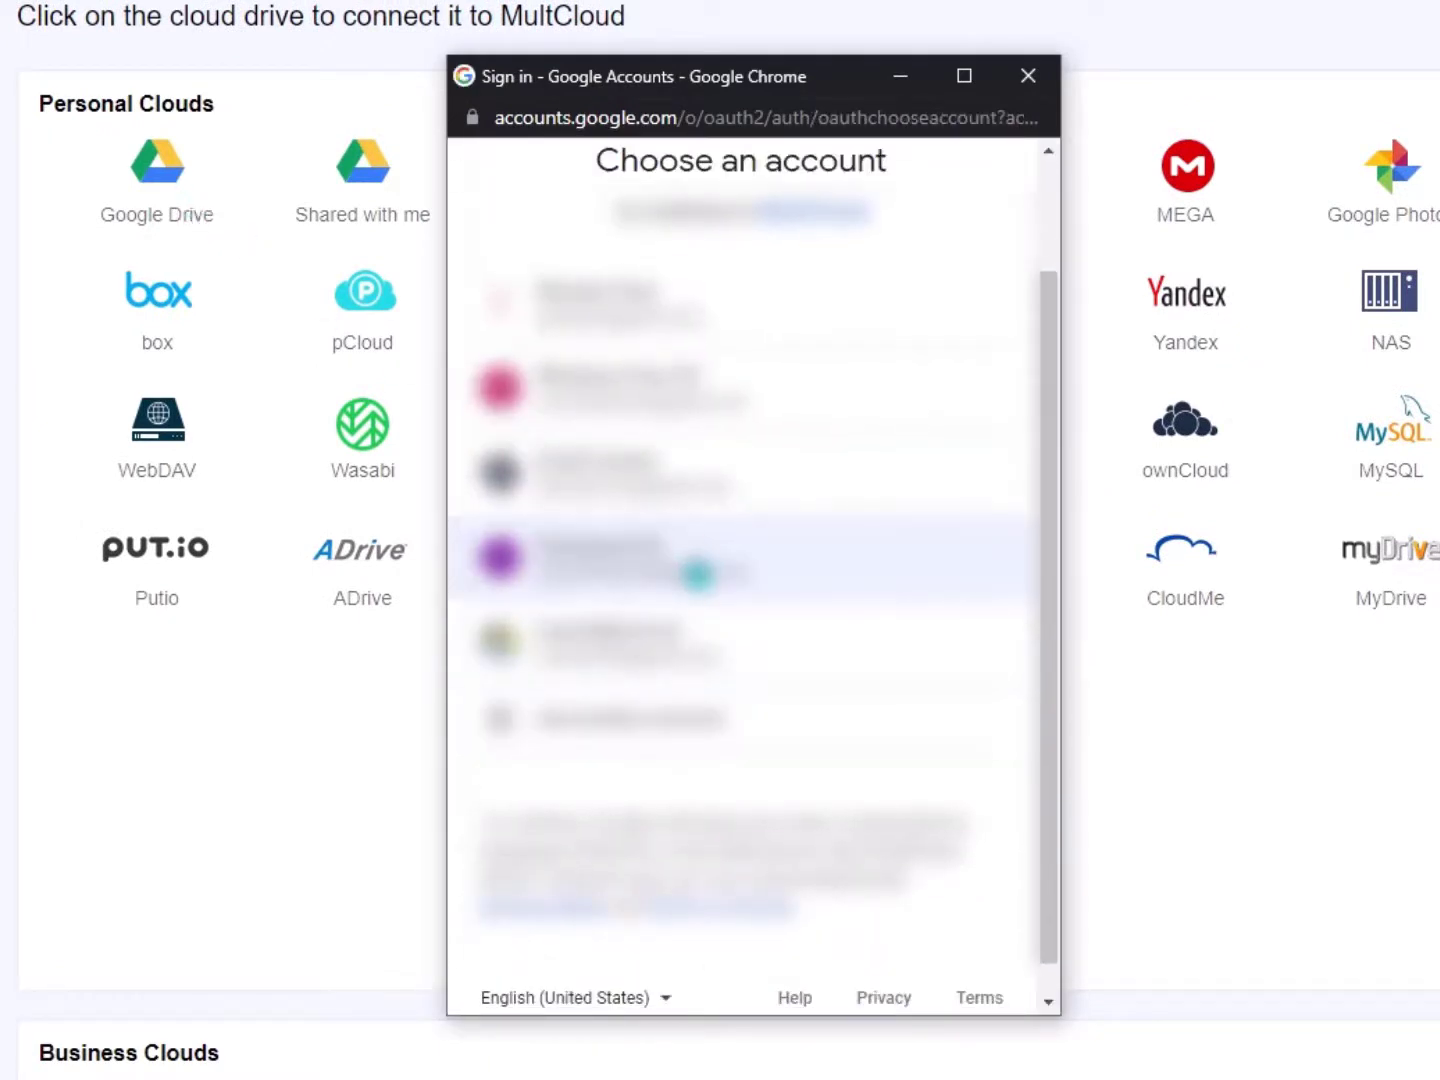
click(693, 558)
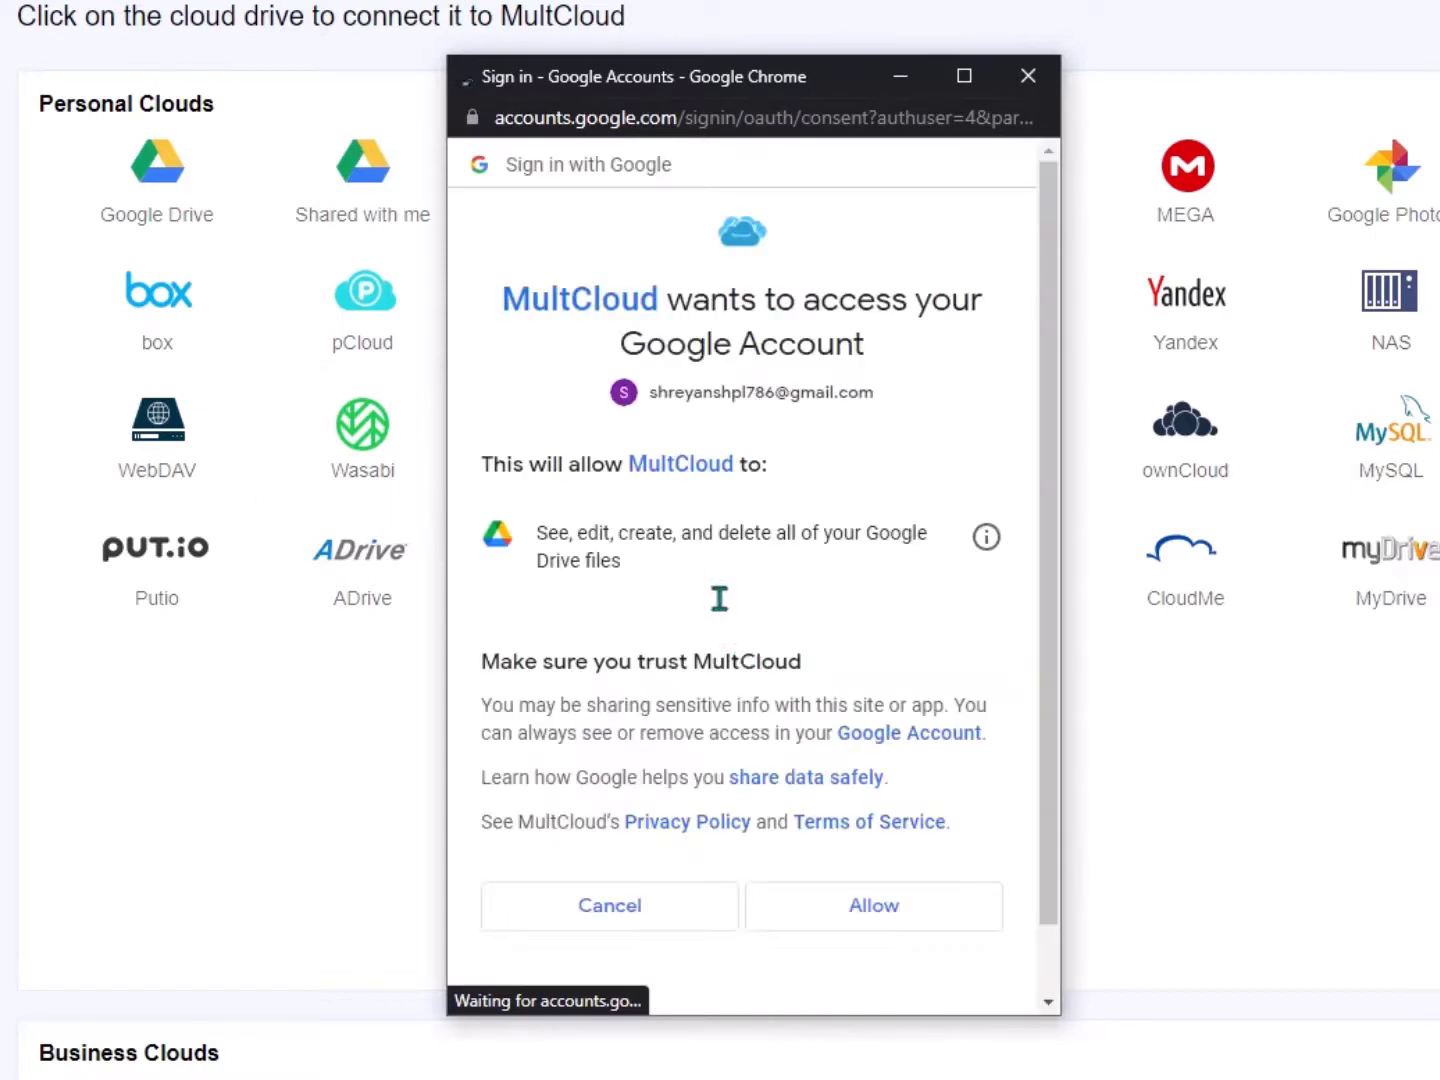
click(896, 918)
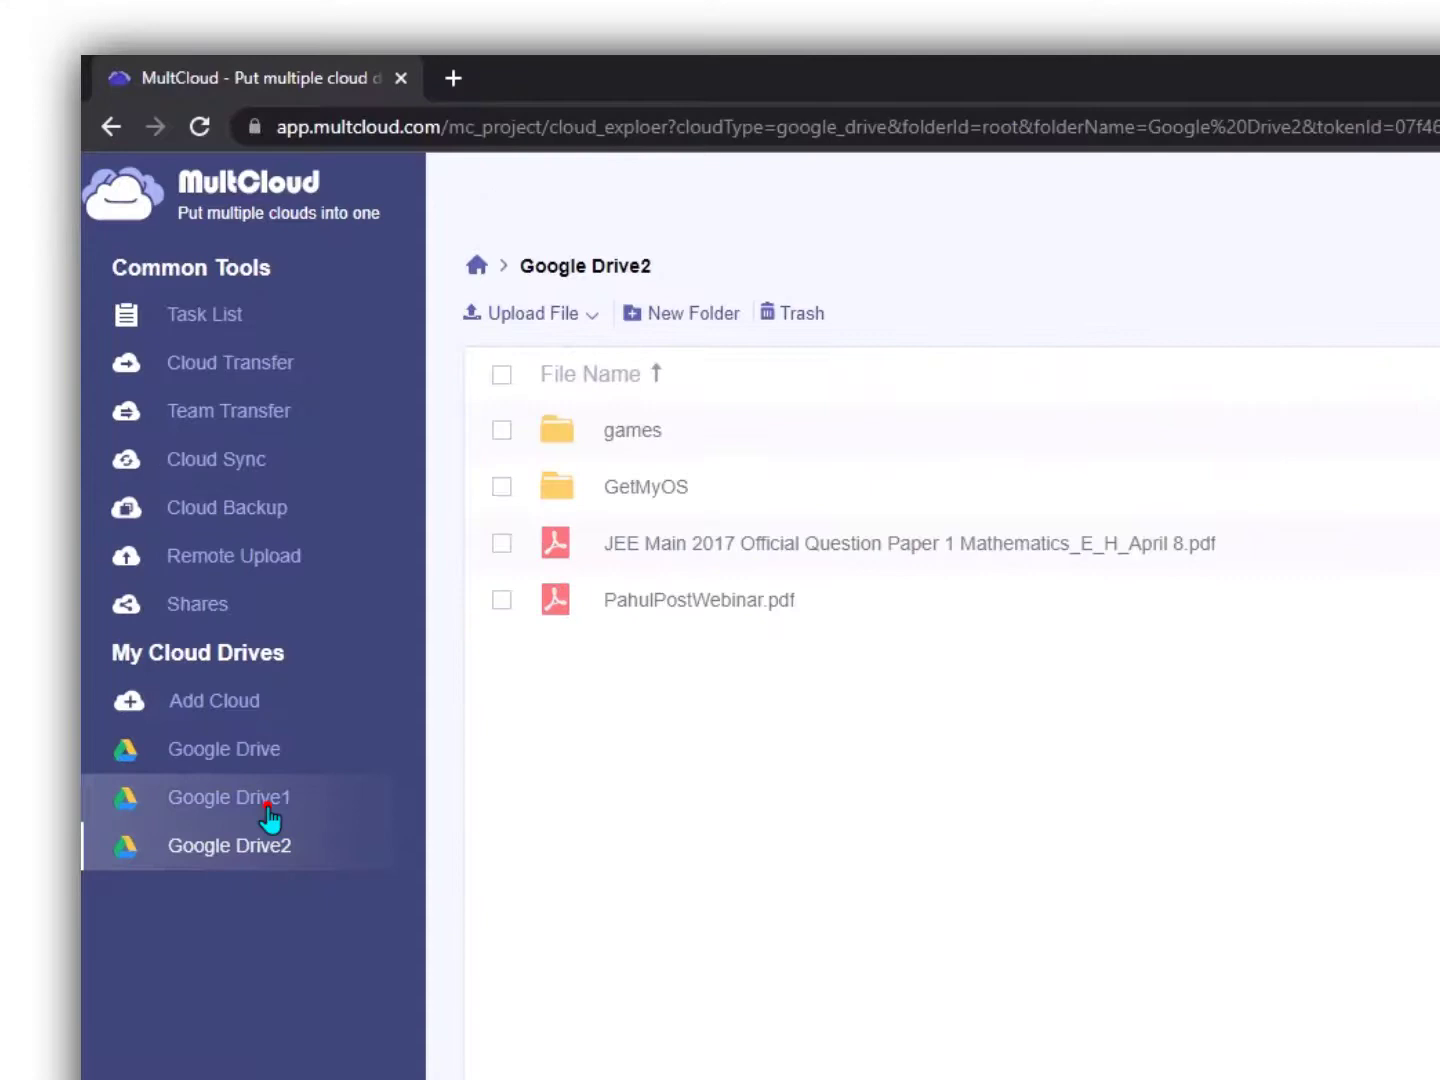
View the Google Drive1 and Google Drive files, then go back to Add Cloud.
click(265, 797)
click(270, 751)
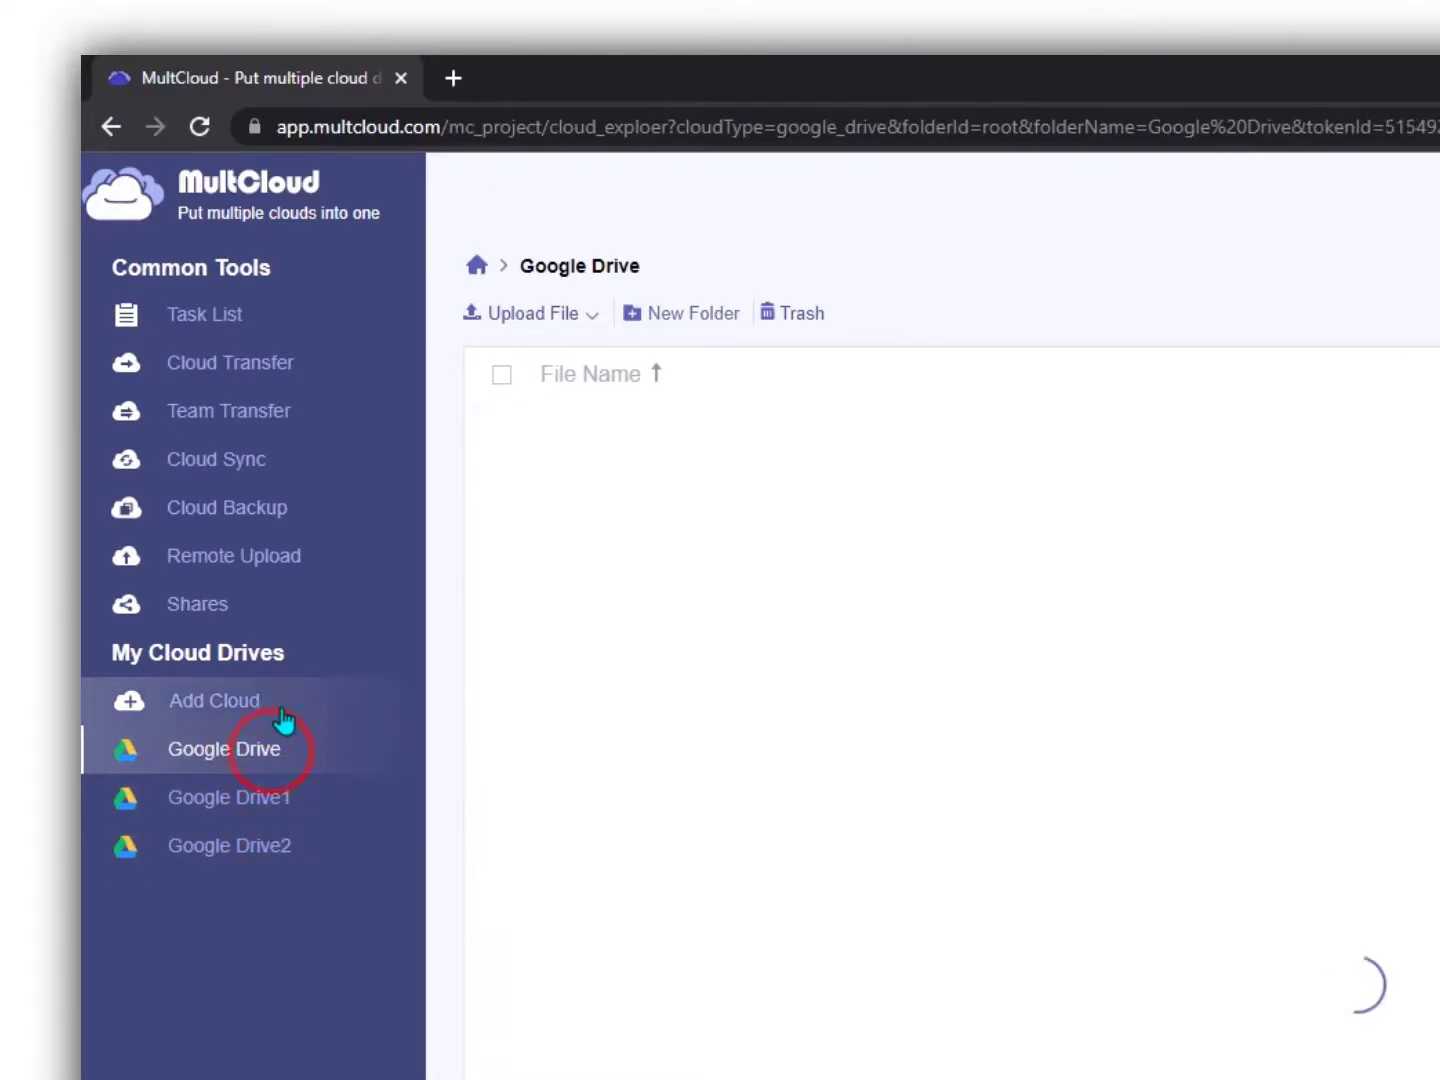
click(284, 716)
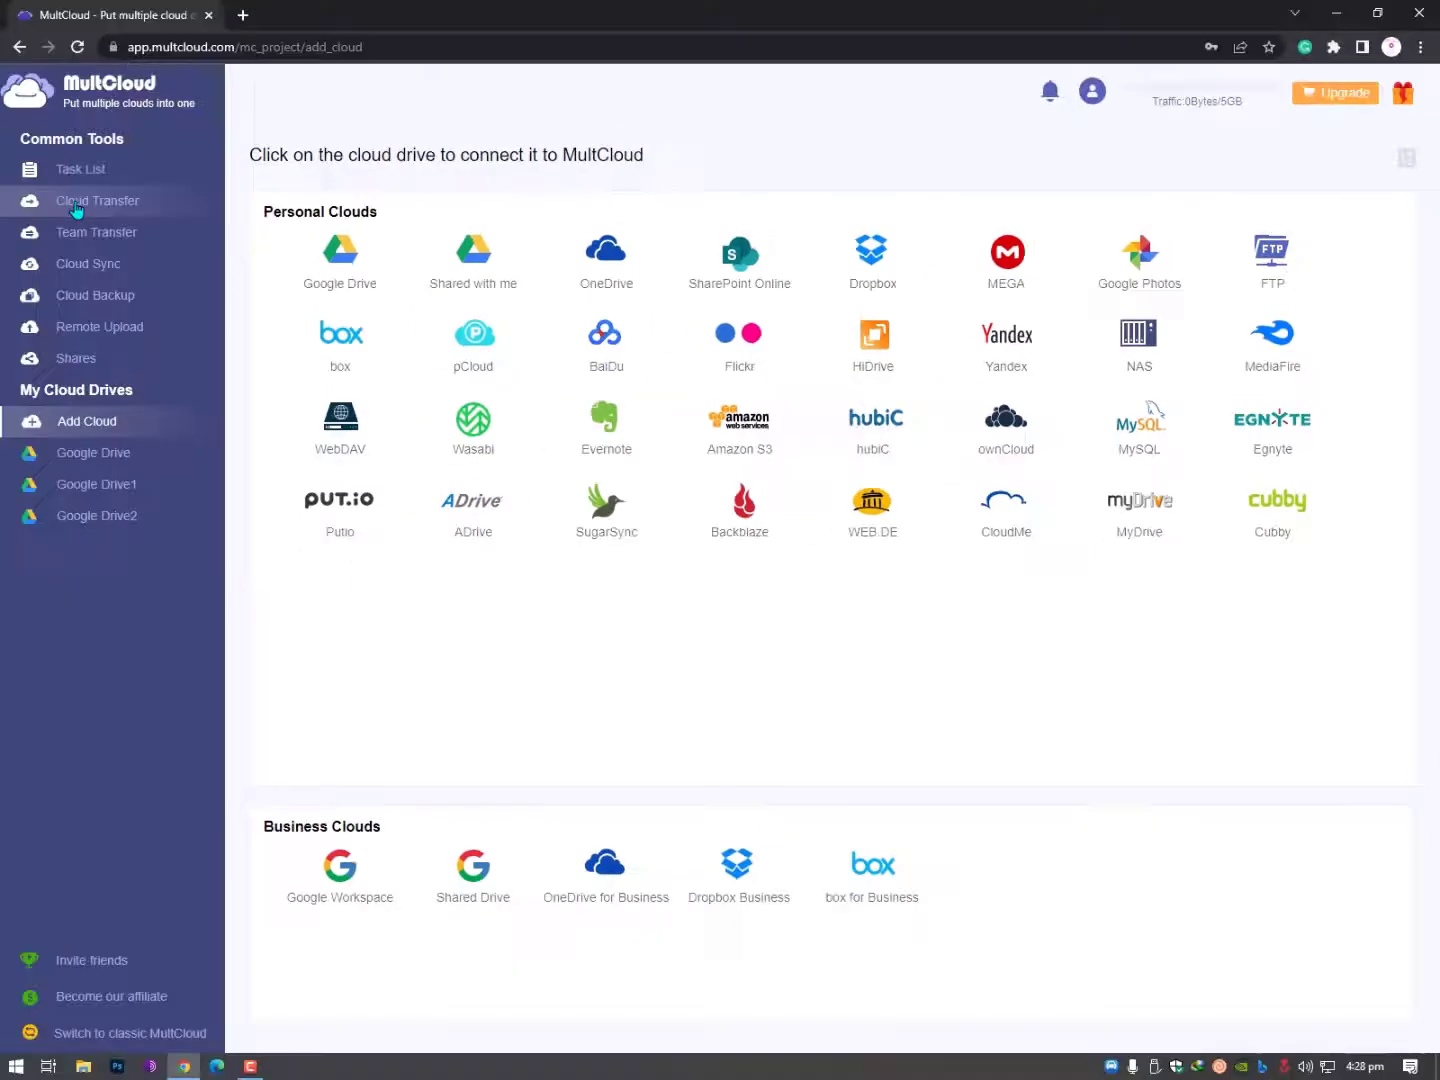
In Cloud Transfer, pick Google Drive as FROM and Google Drive1 as TO.
click(74, 202)
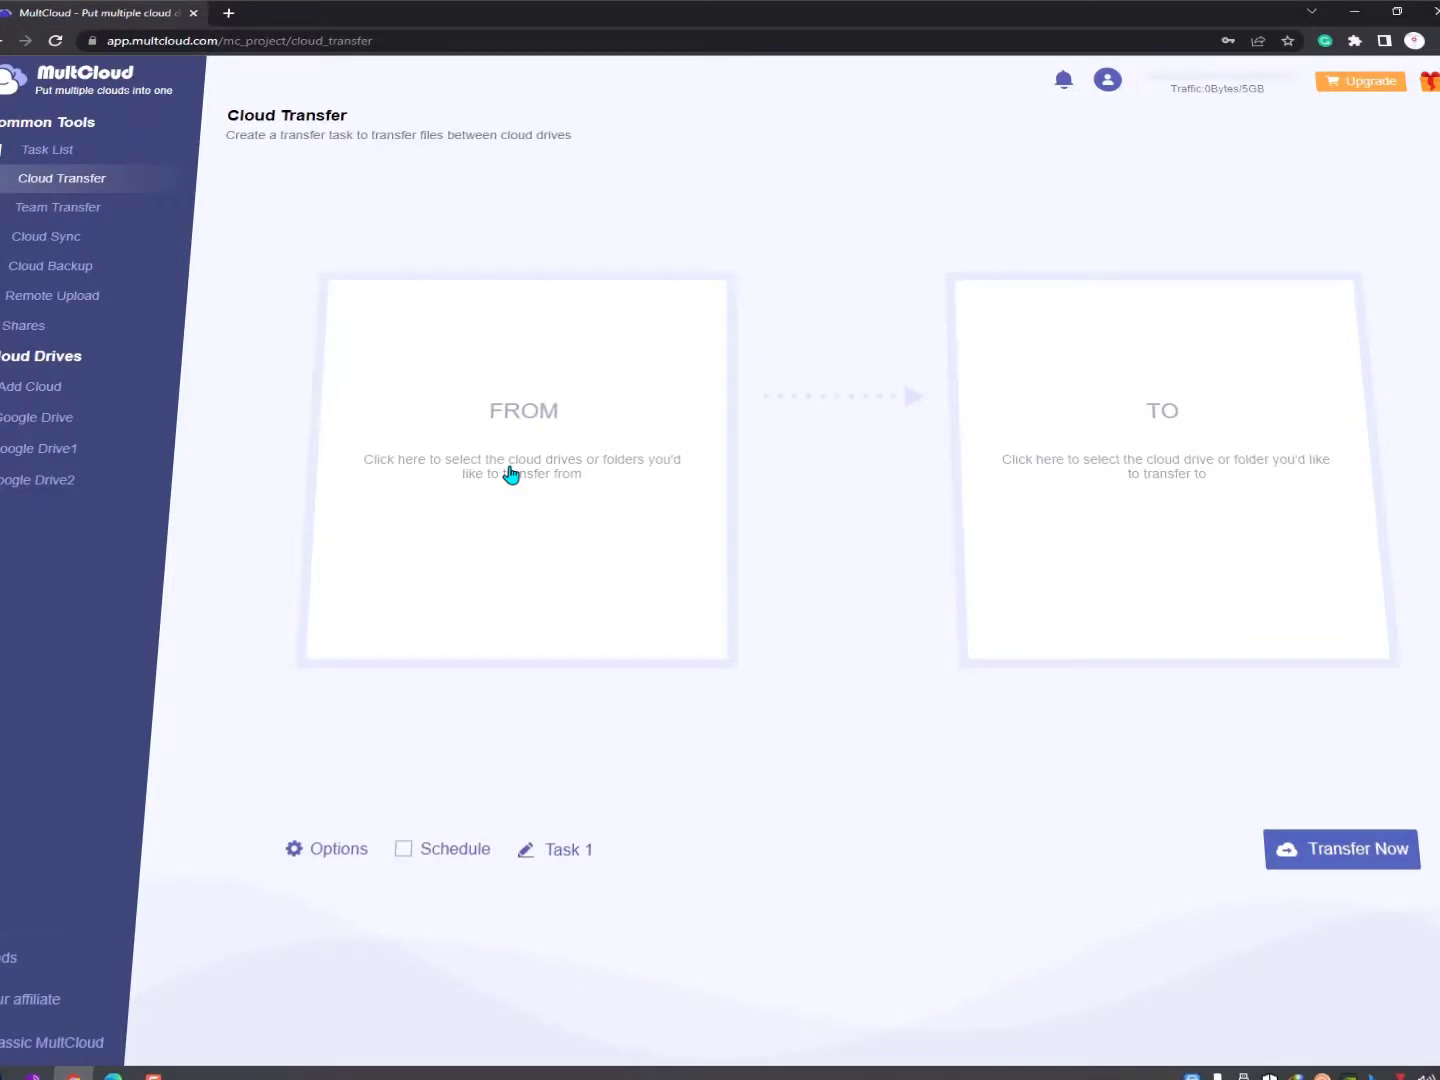
click(511, 474)
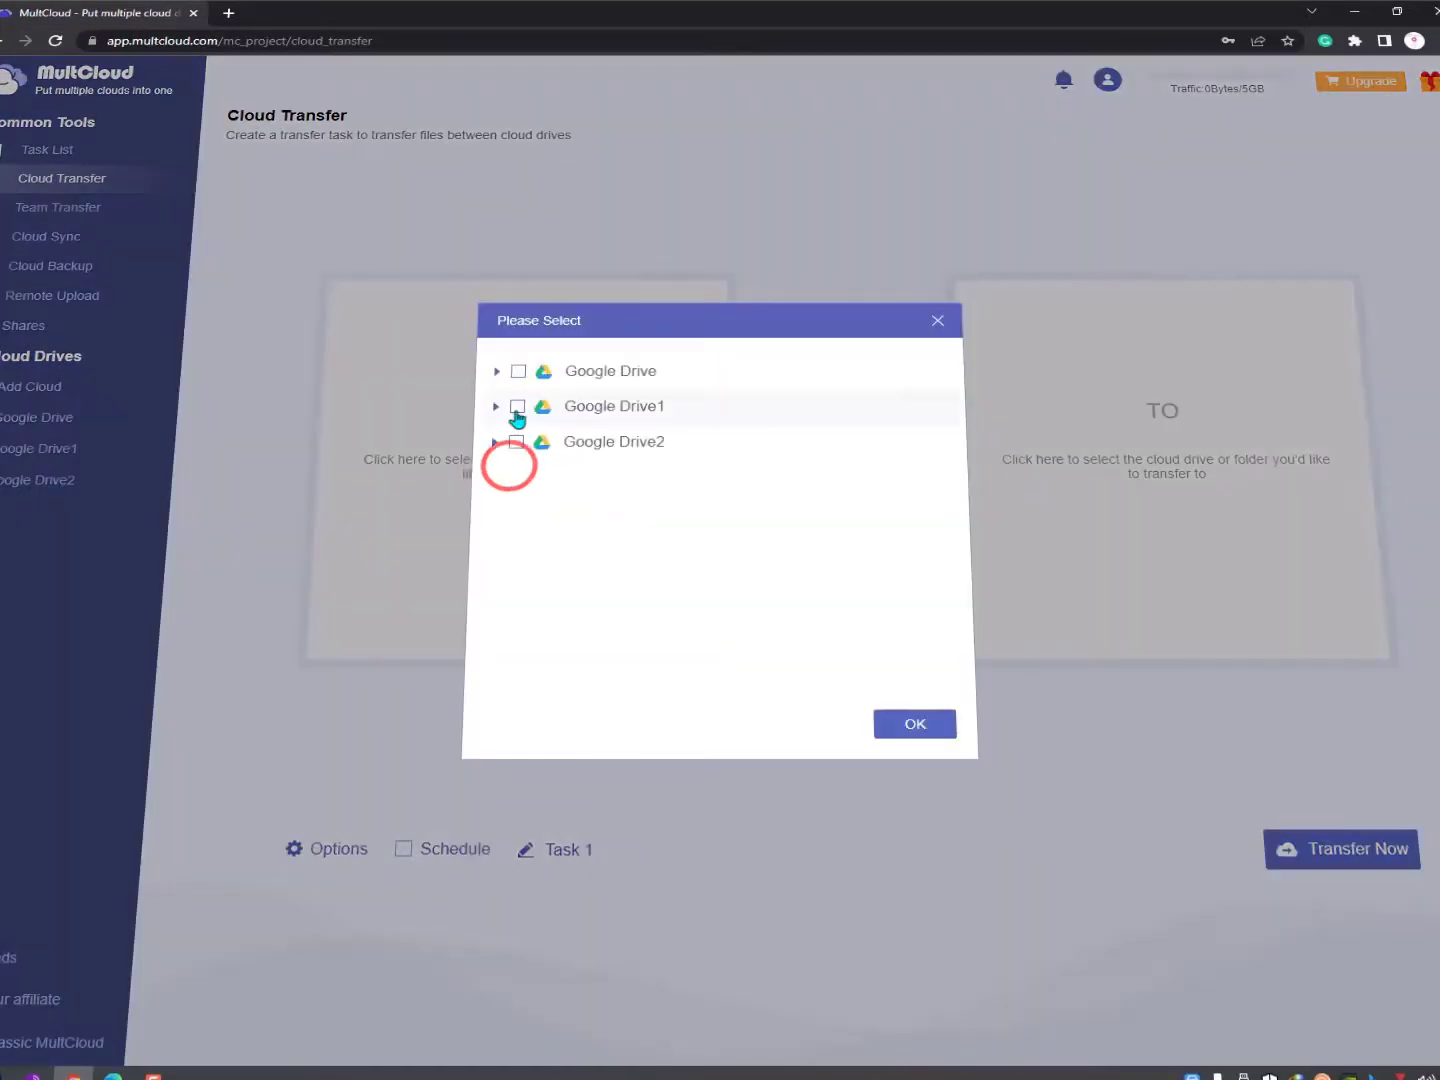
click(517, 374)
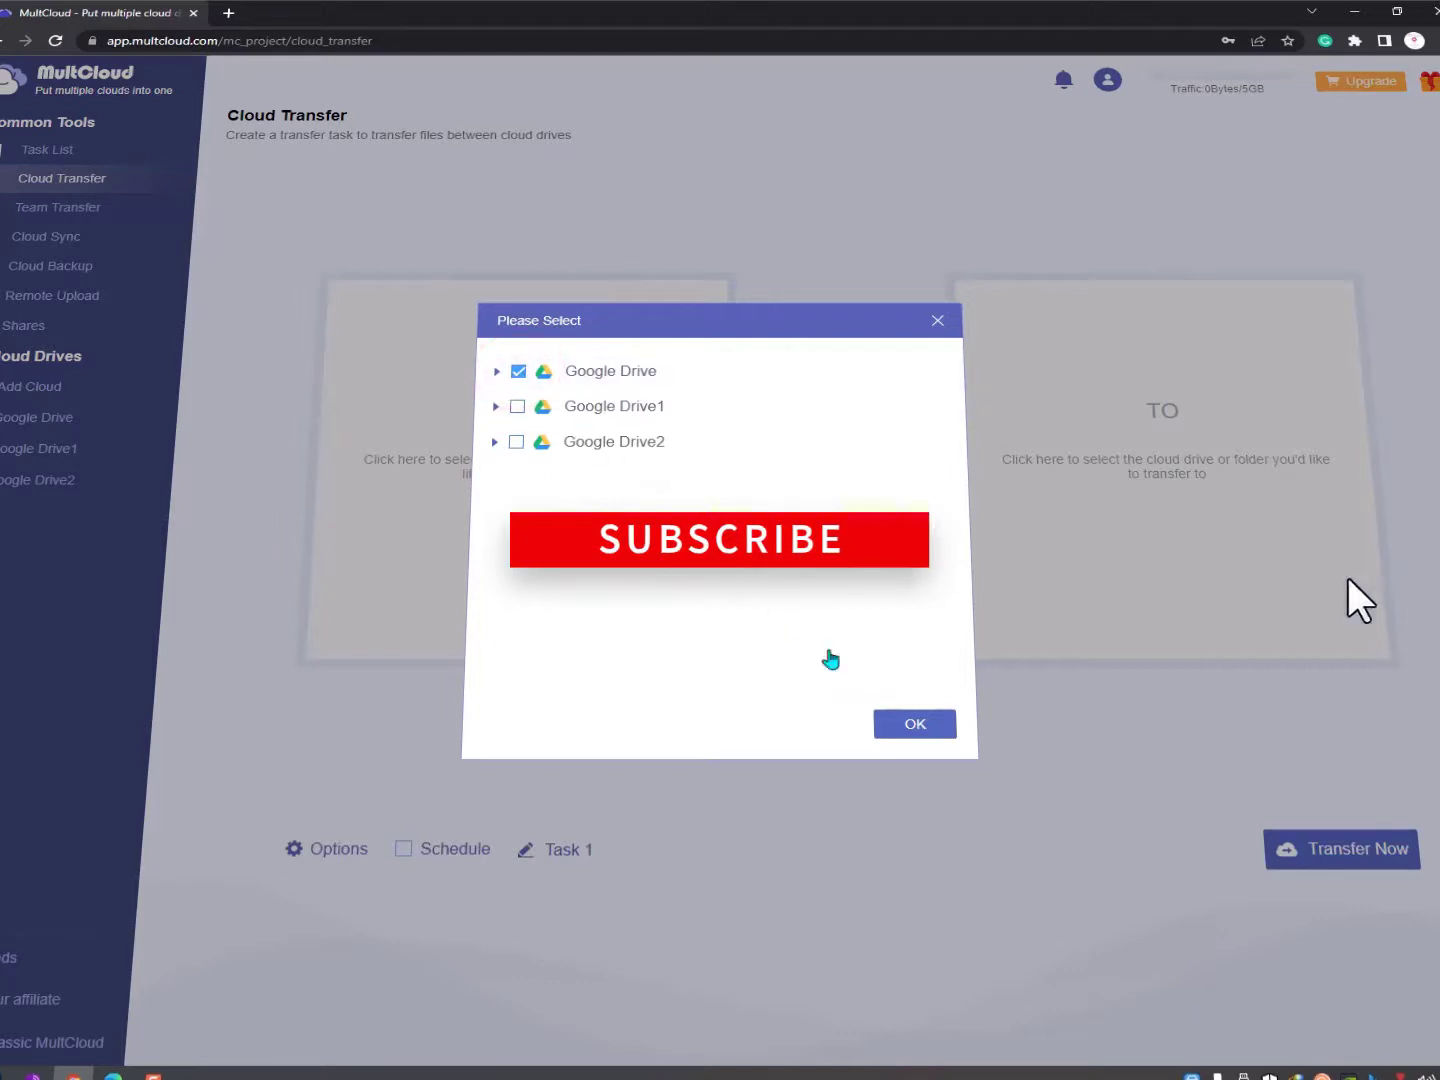
click(913, 724)
click(1135, 487)
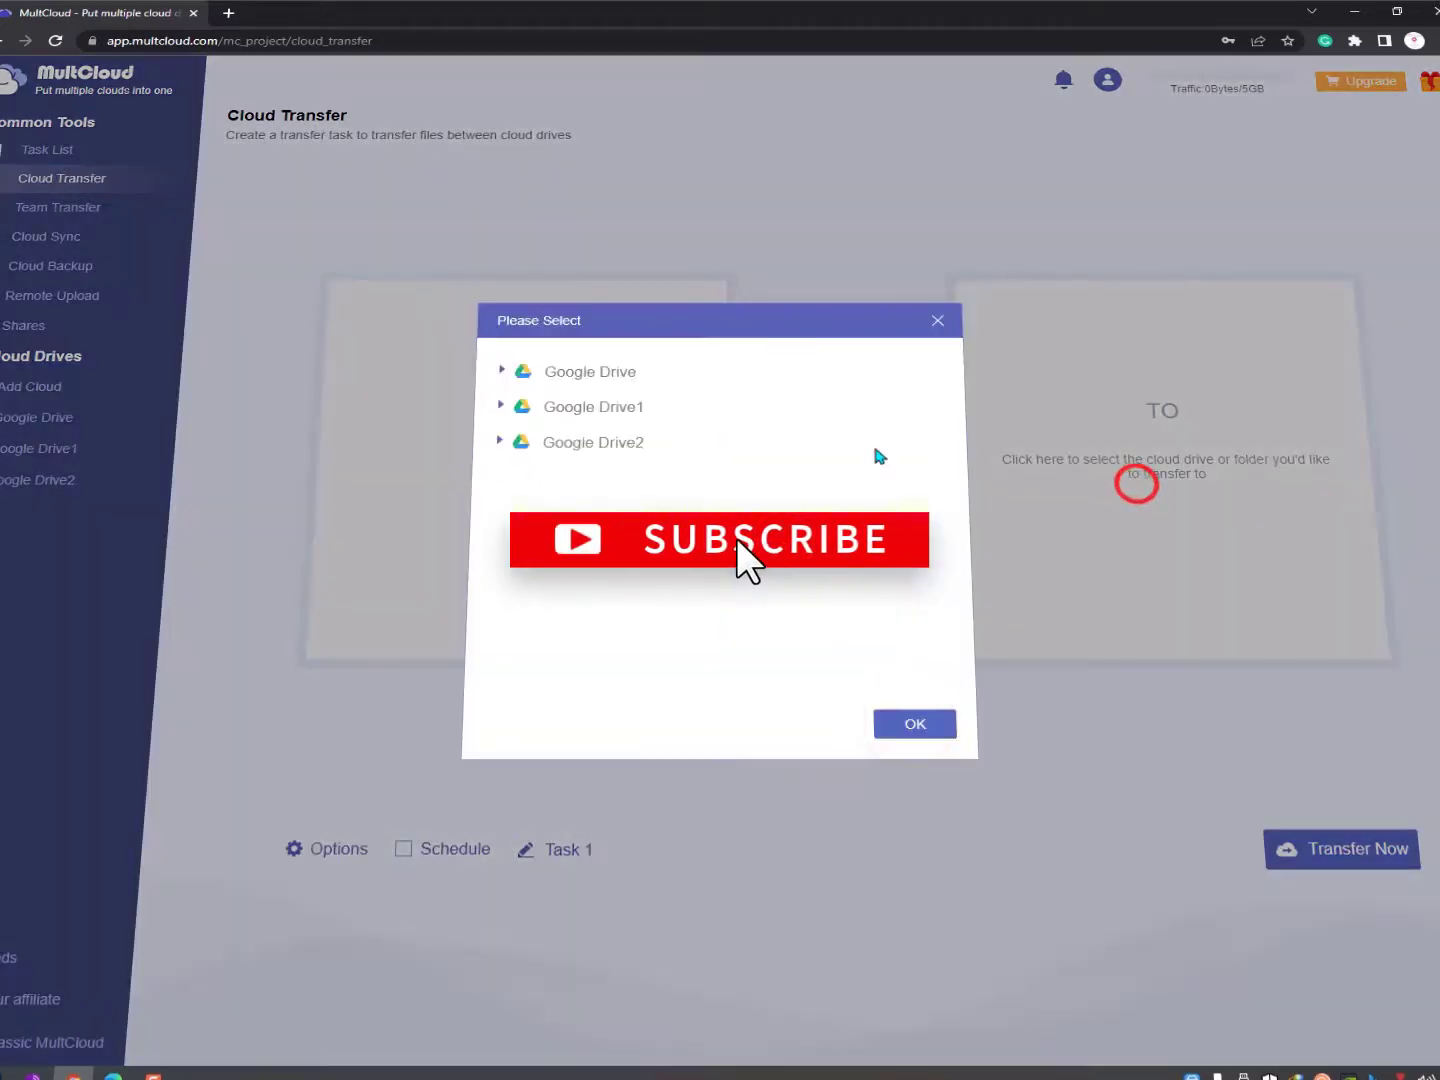
click(577, 408)
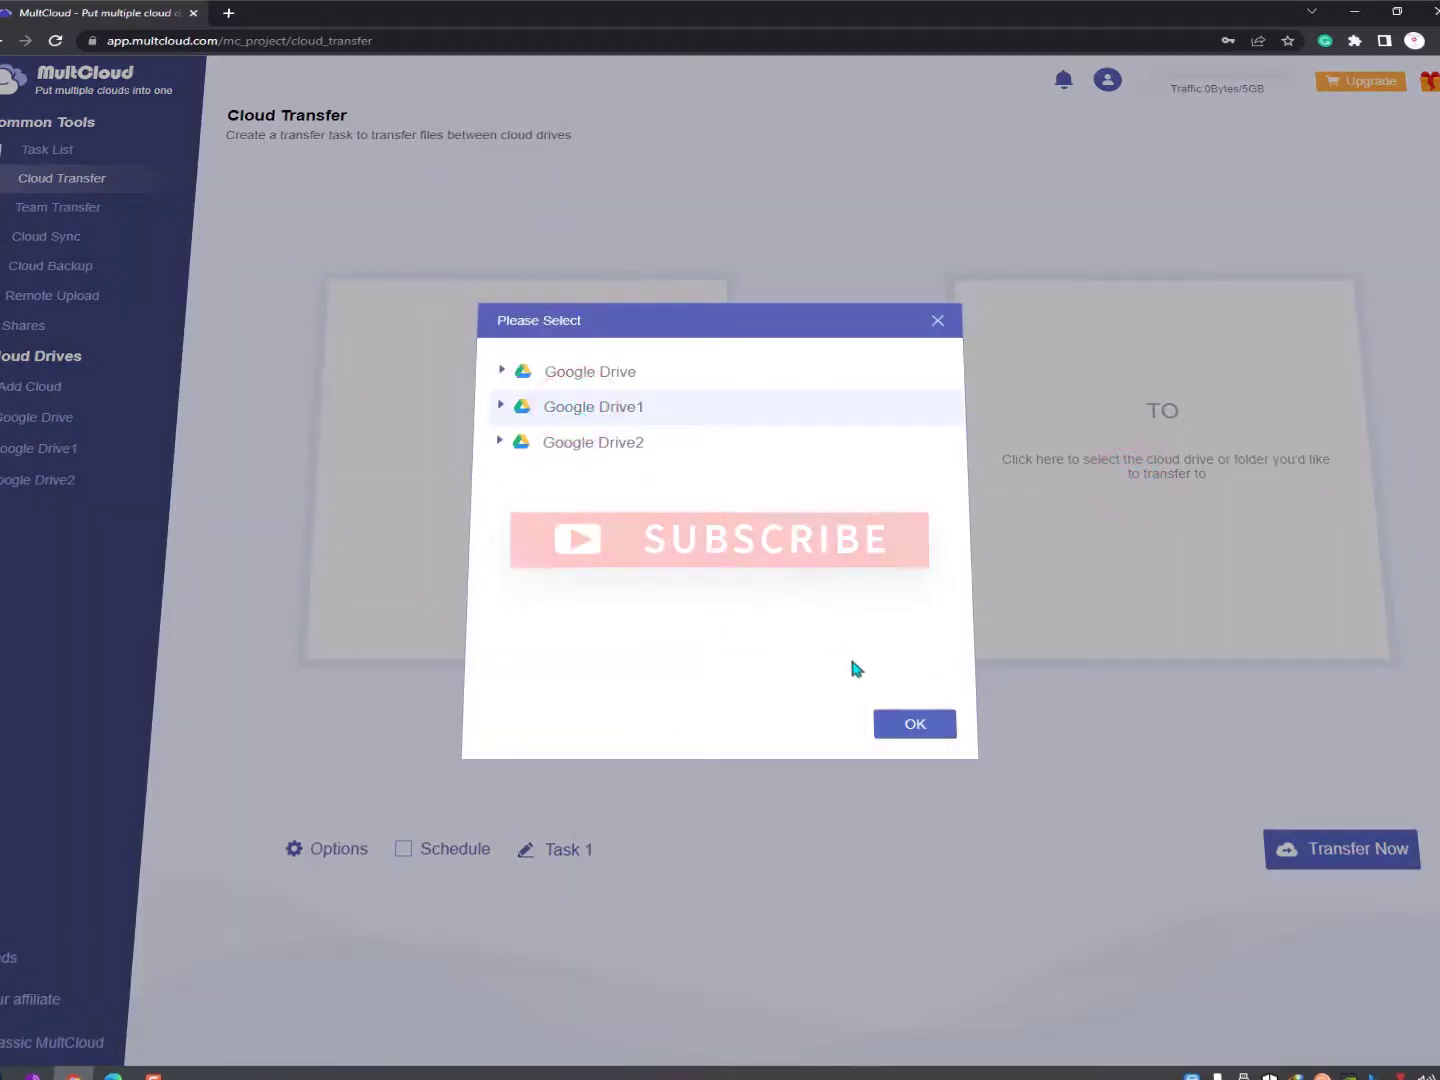
click(915, 725)
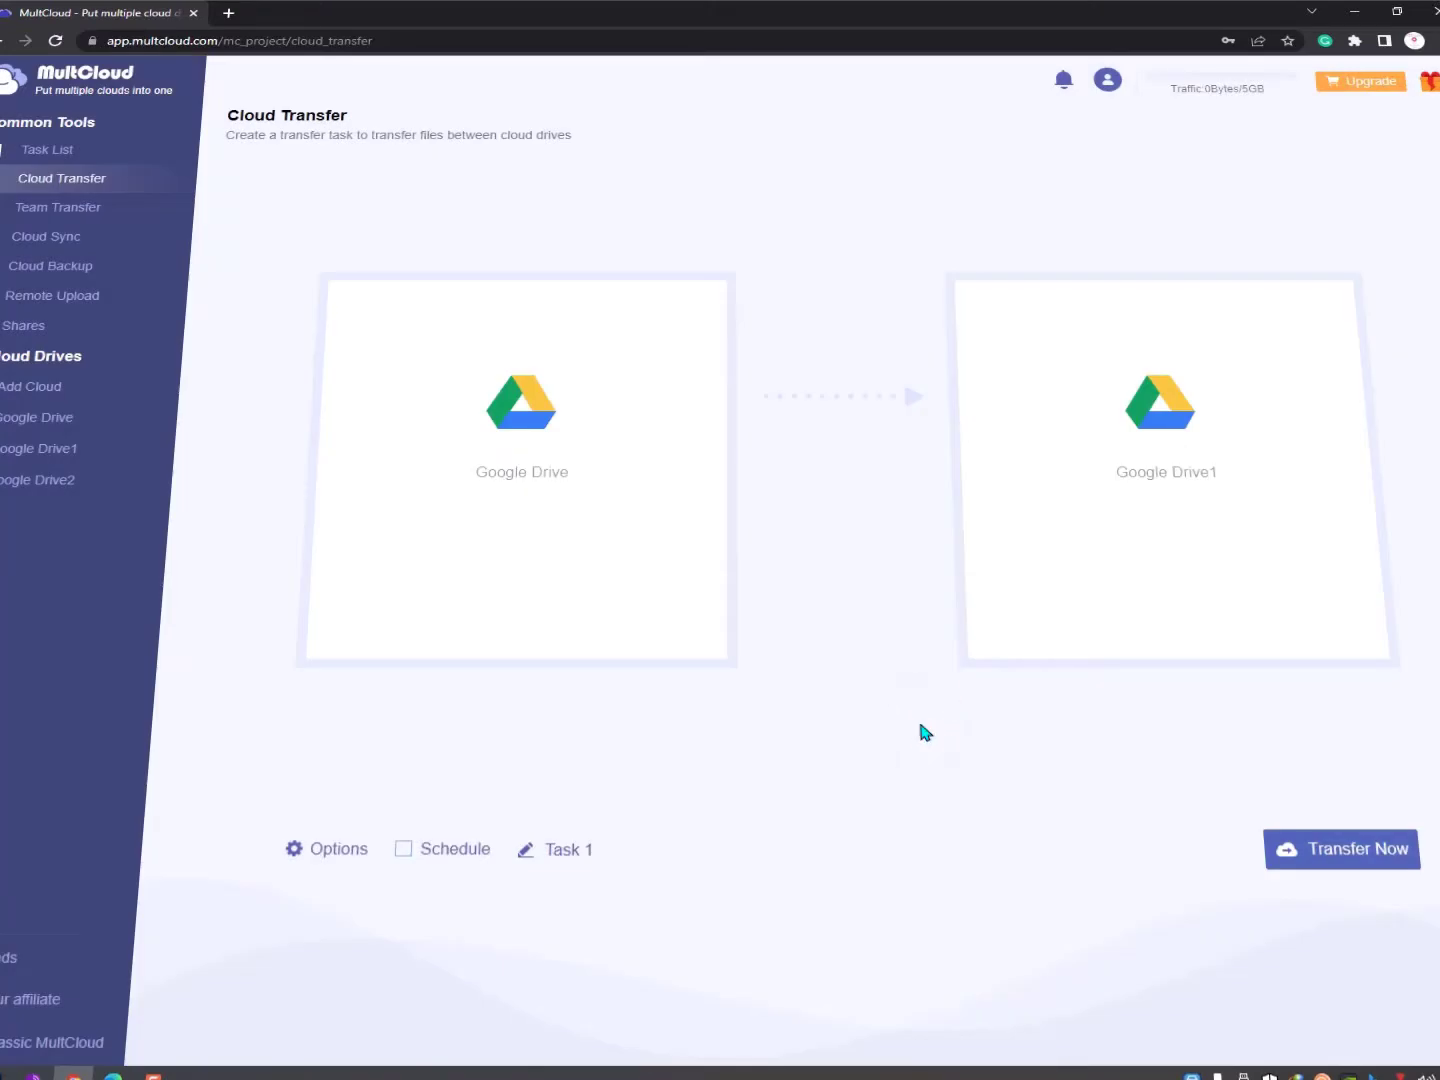
Add mp4 to the Filter's 'Ignore files with these extensions' list and save the options.
click(338, 851)
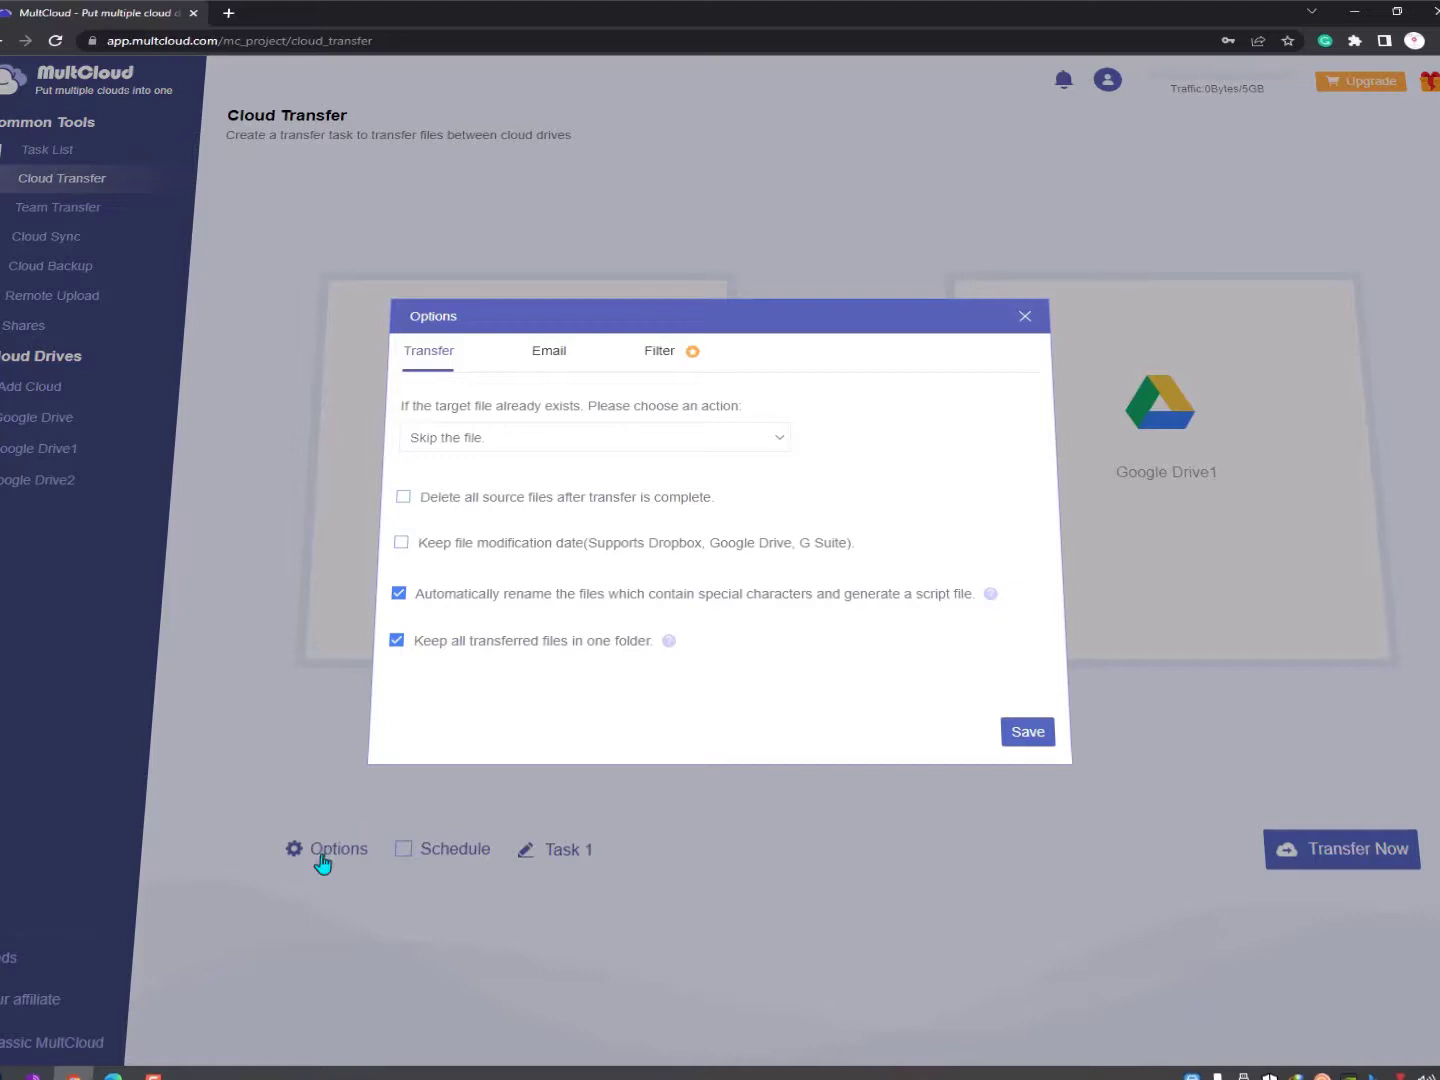
click(653, 356)
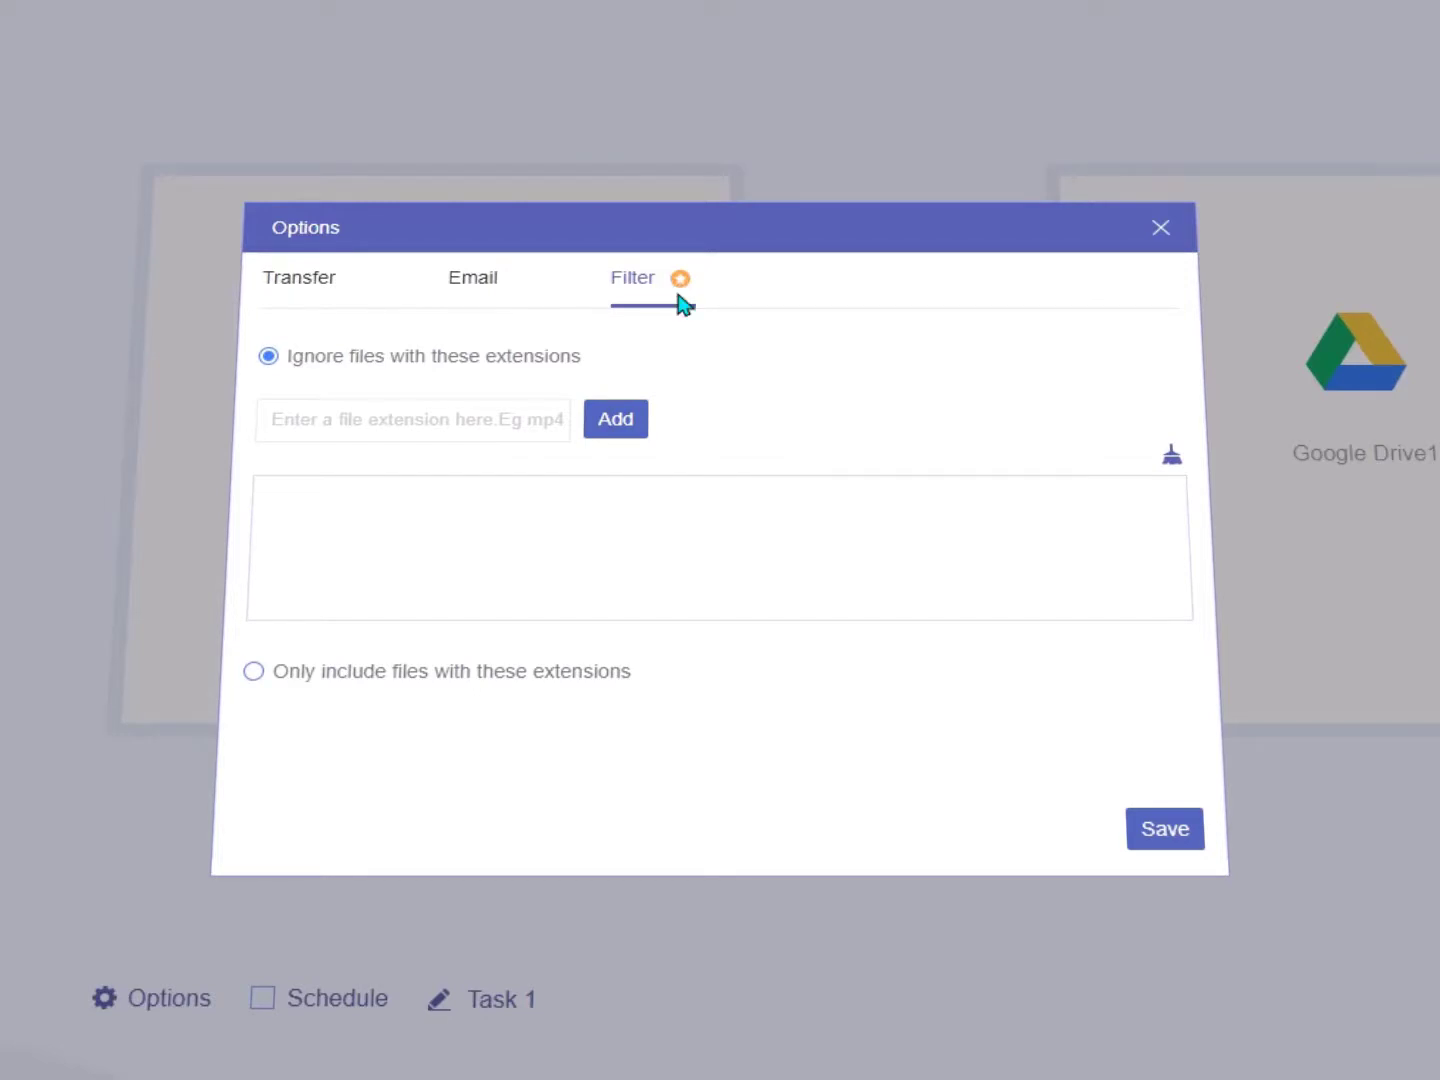
click(454, 420)
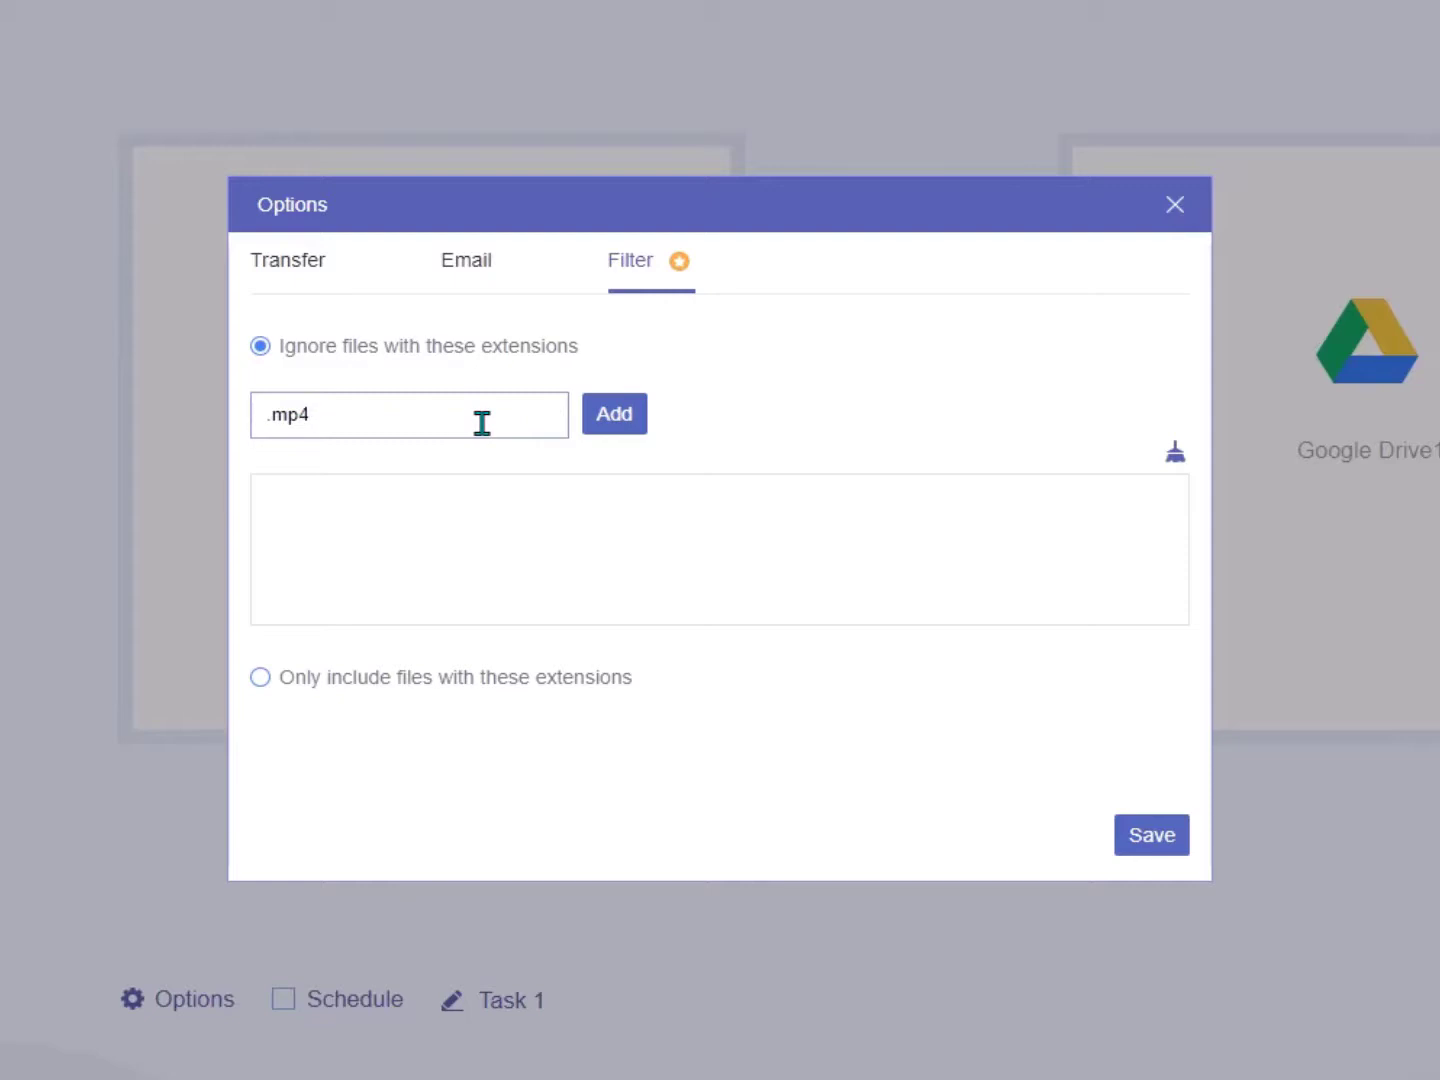
text(mp4)
double_click(361, 414)
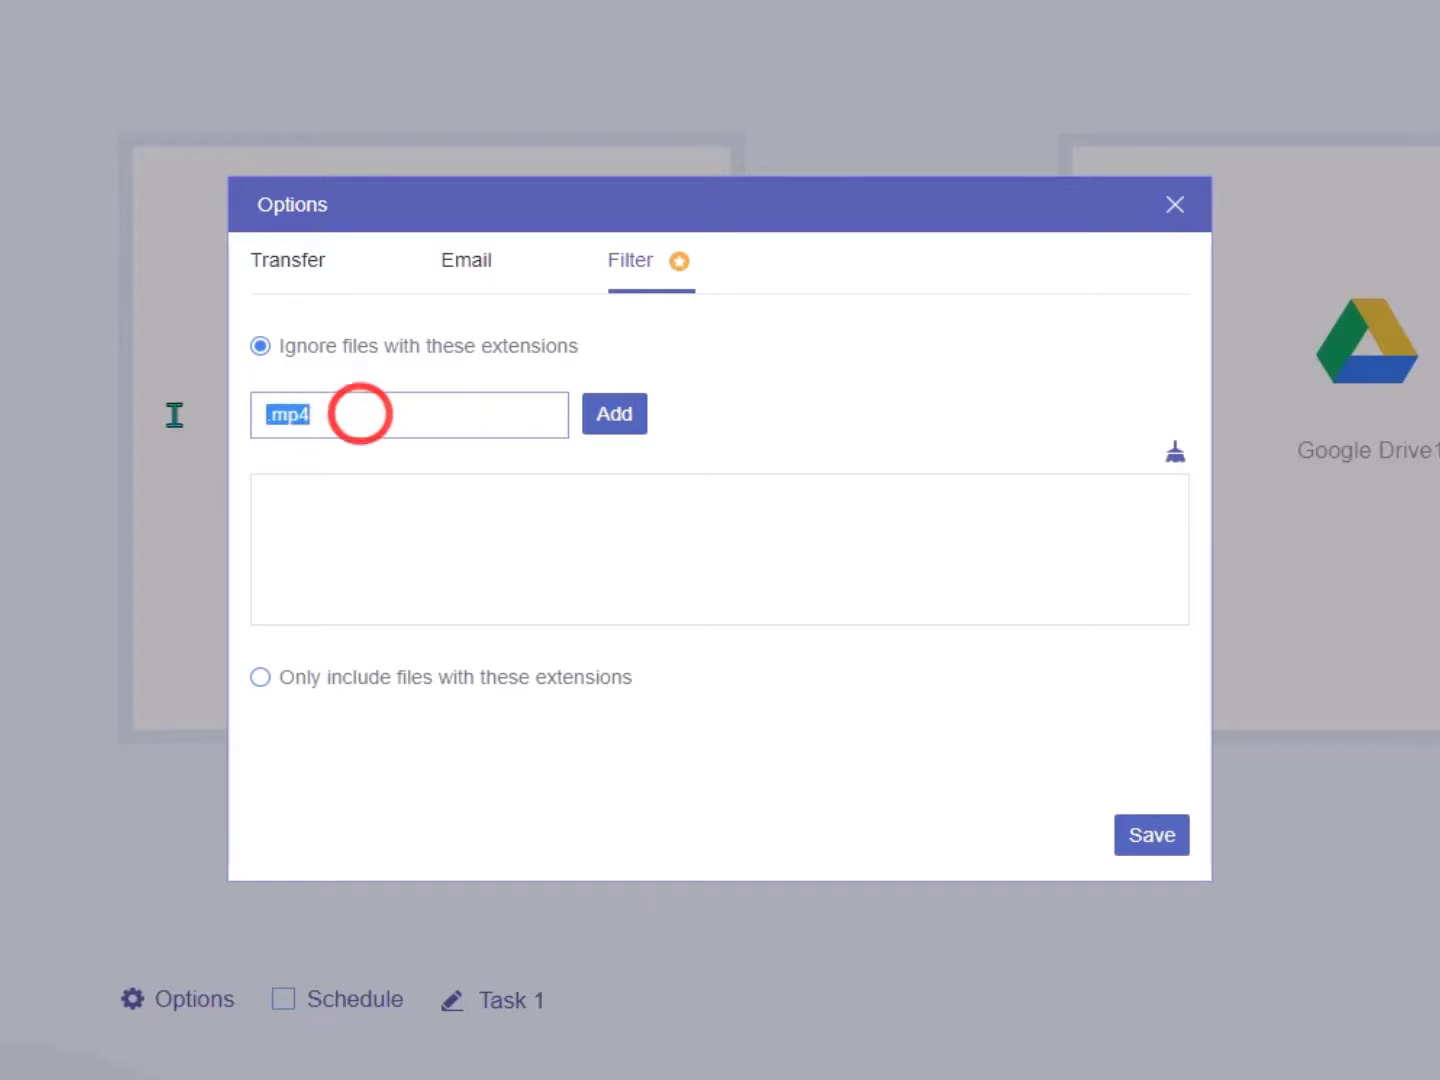
click(617, 414)
click(362, 498)
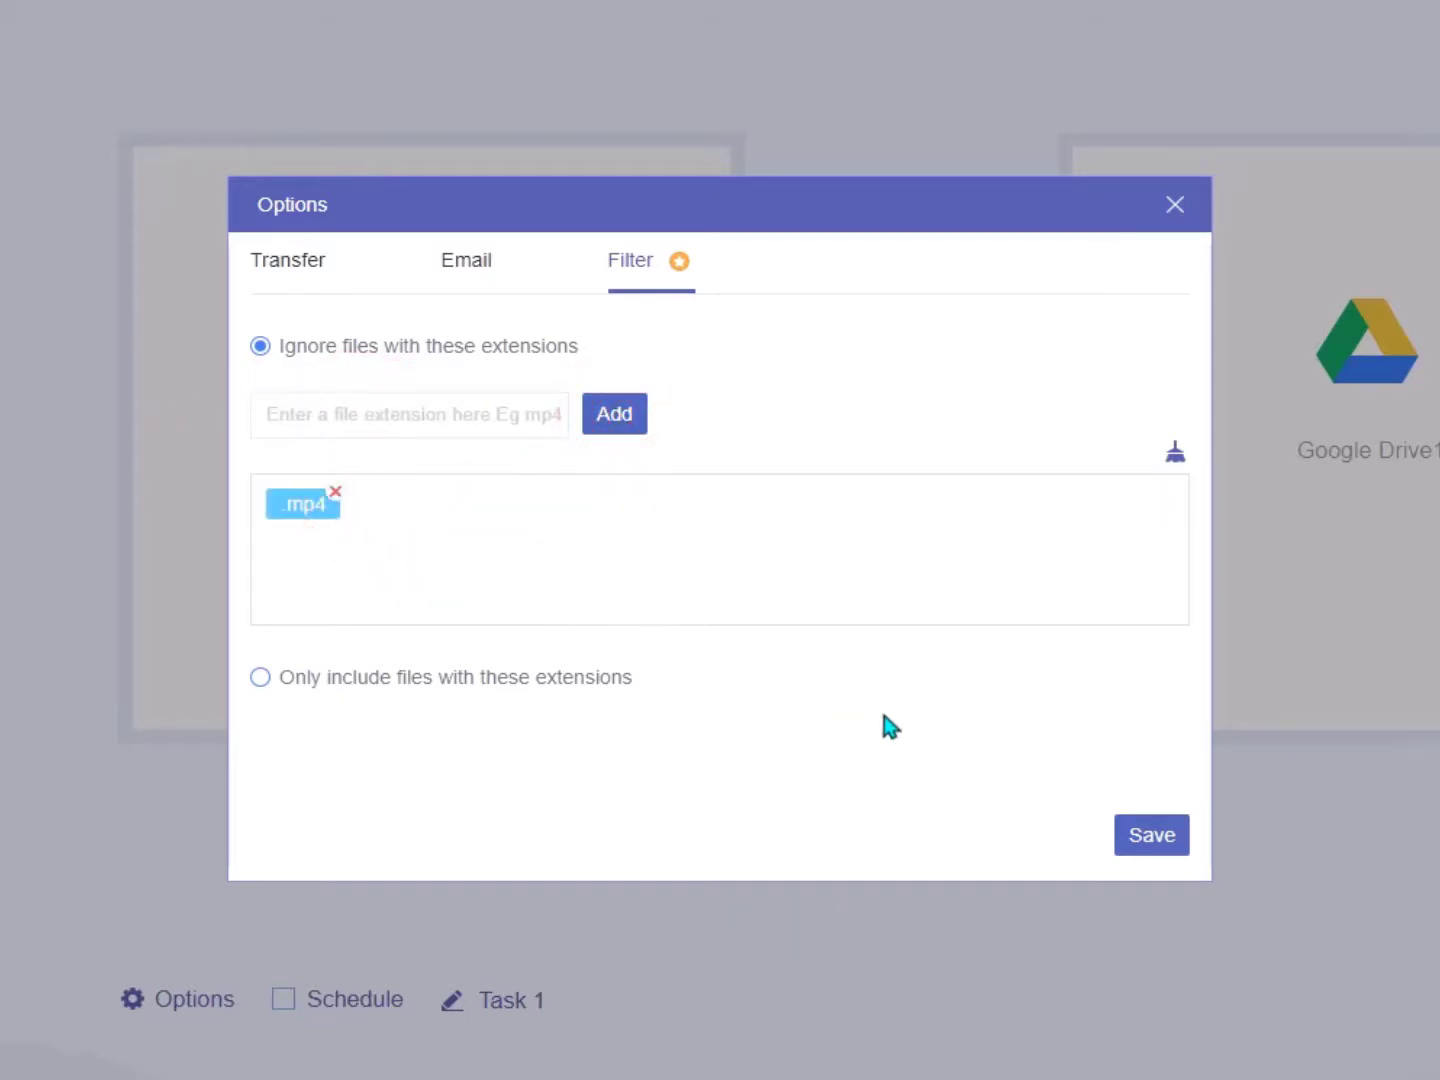
click(1162, 835)
Tick 'Send email notification when completing this task', enter a new recipient address, and save.
click(469, 285)
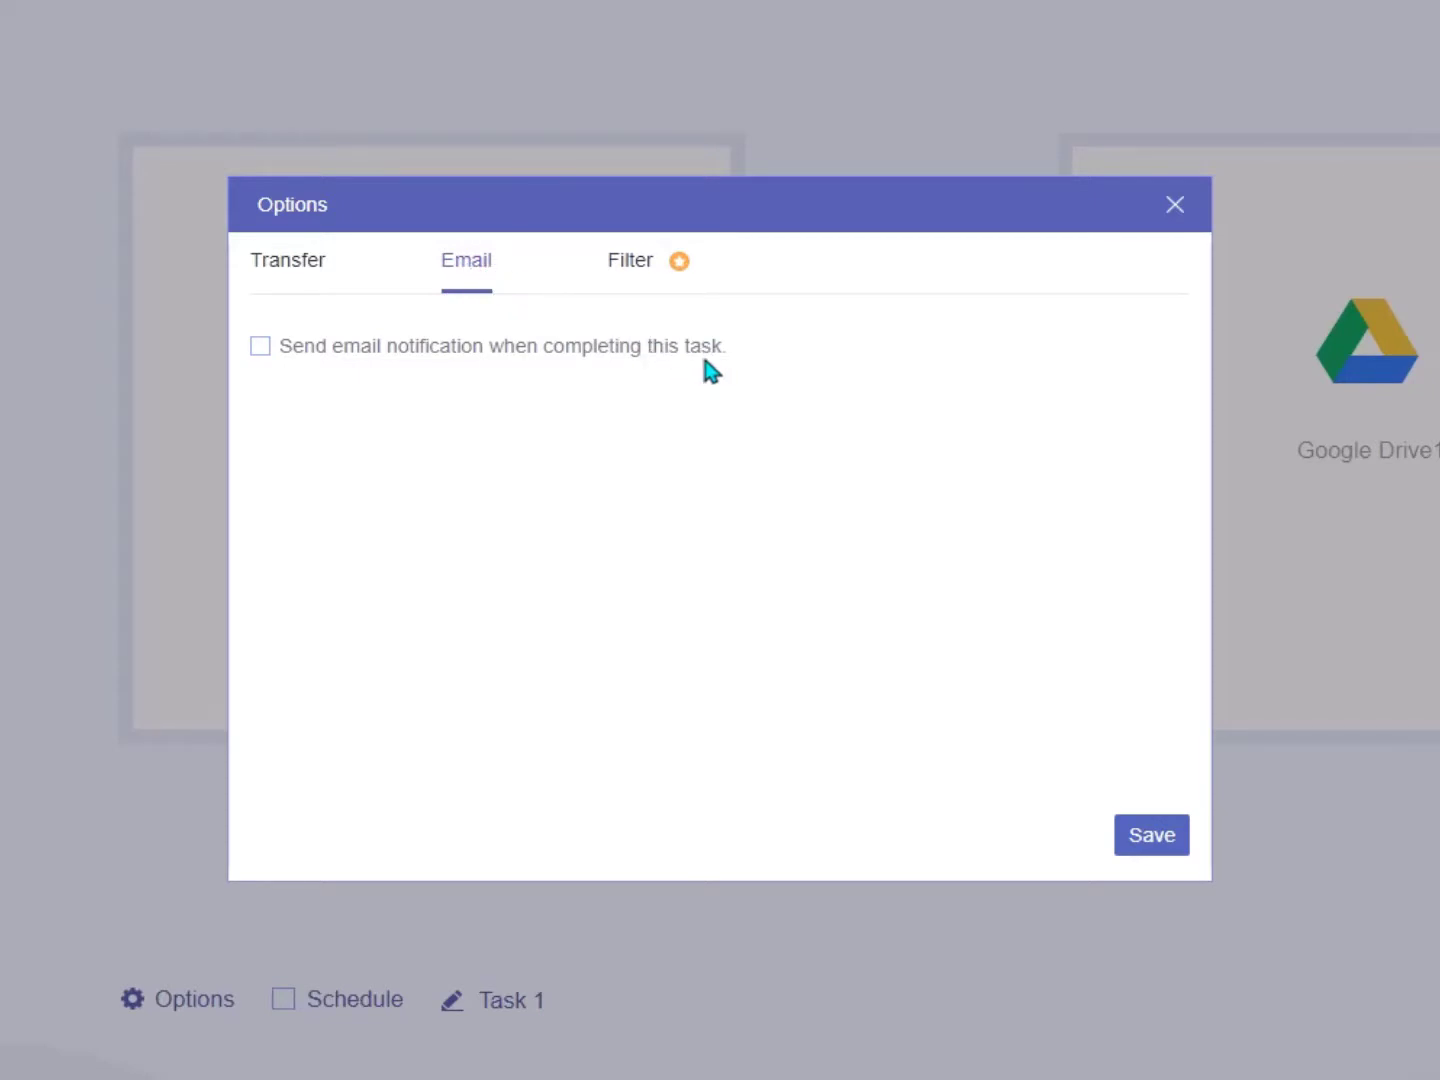
click(587, 344)
drag(536, 424, 199, 466)
text(sada)
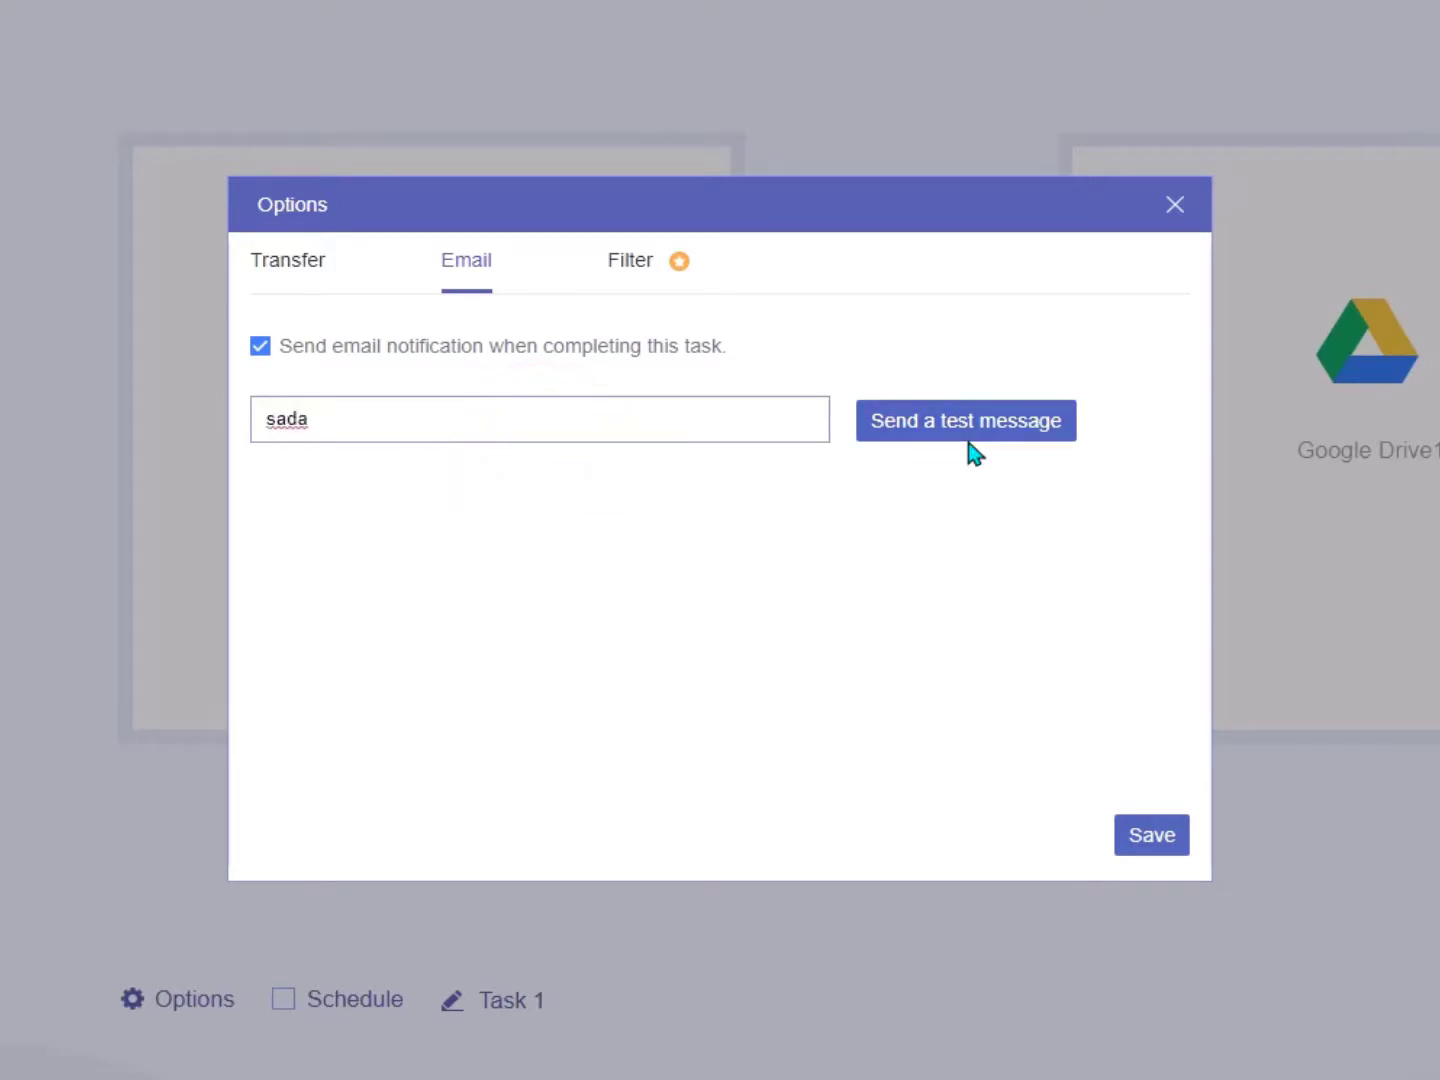
click(316, 285)
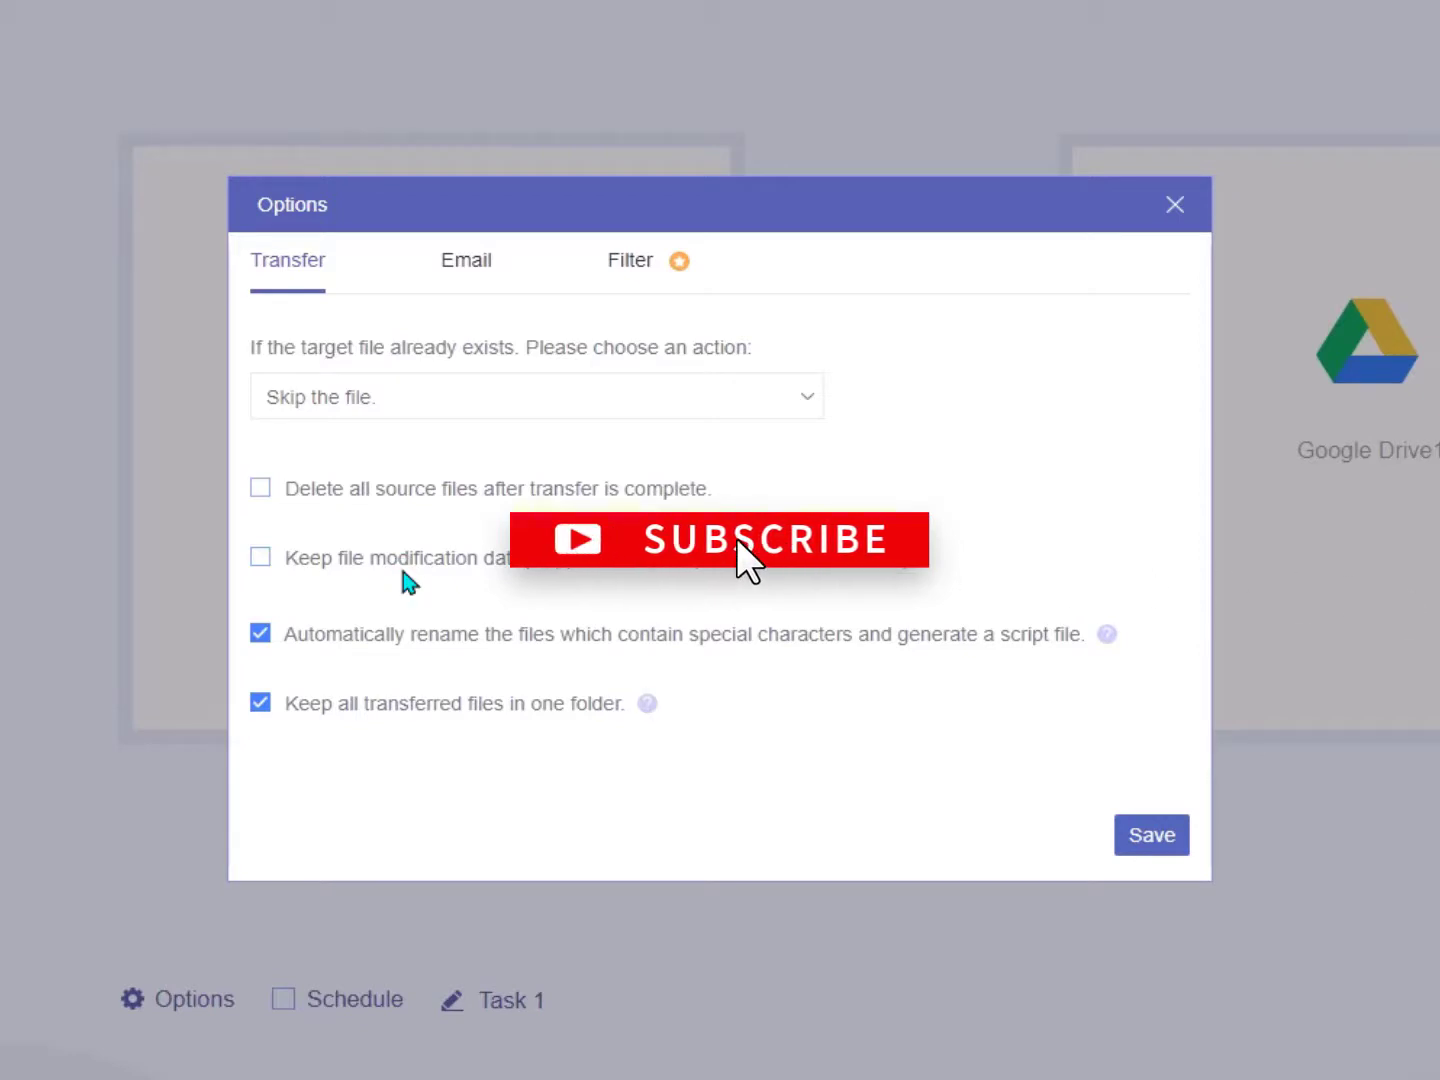
click(1152, 841)
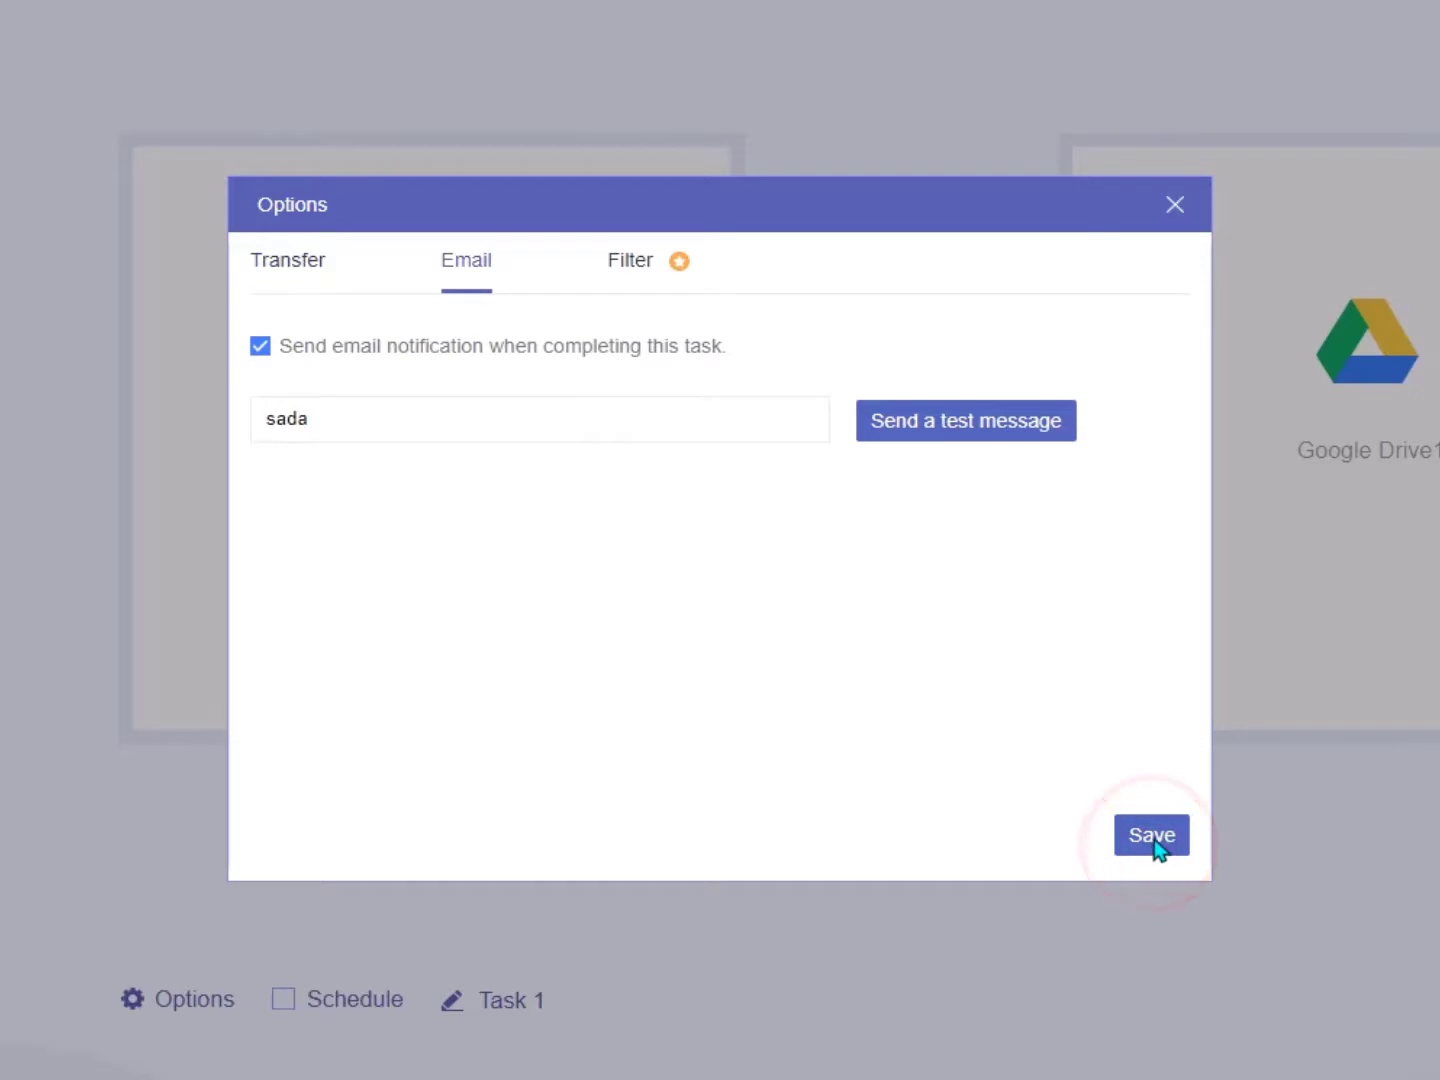
click(1154, 840)
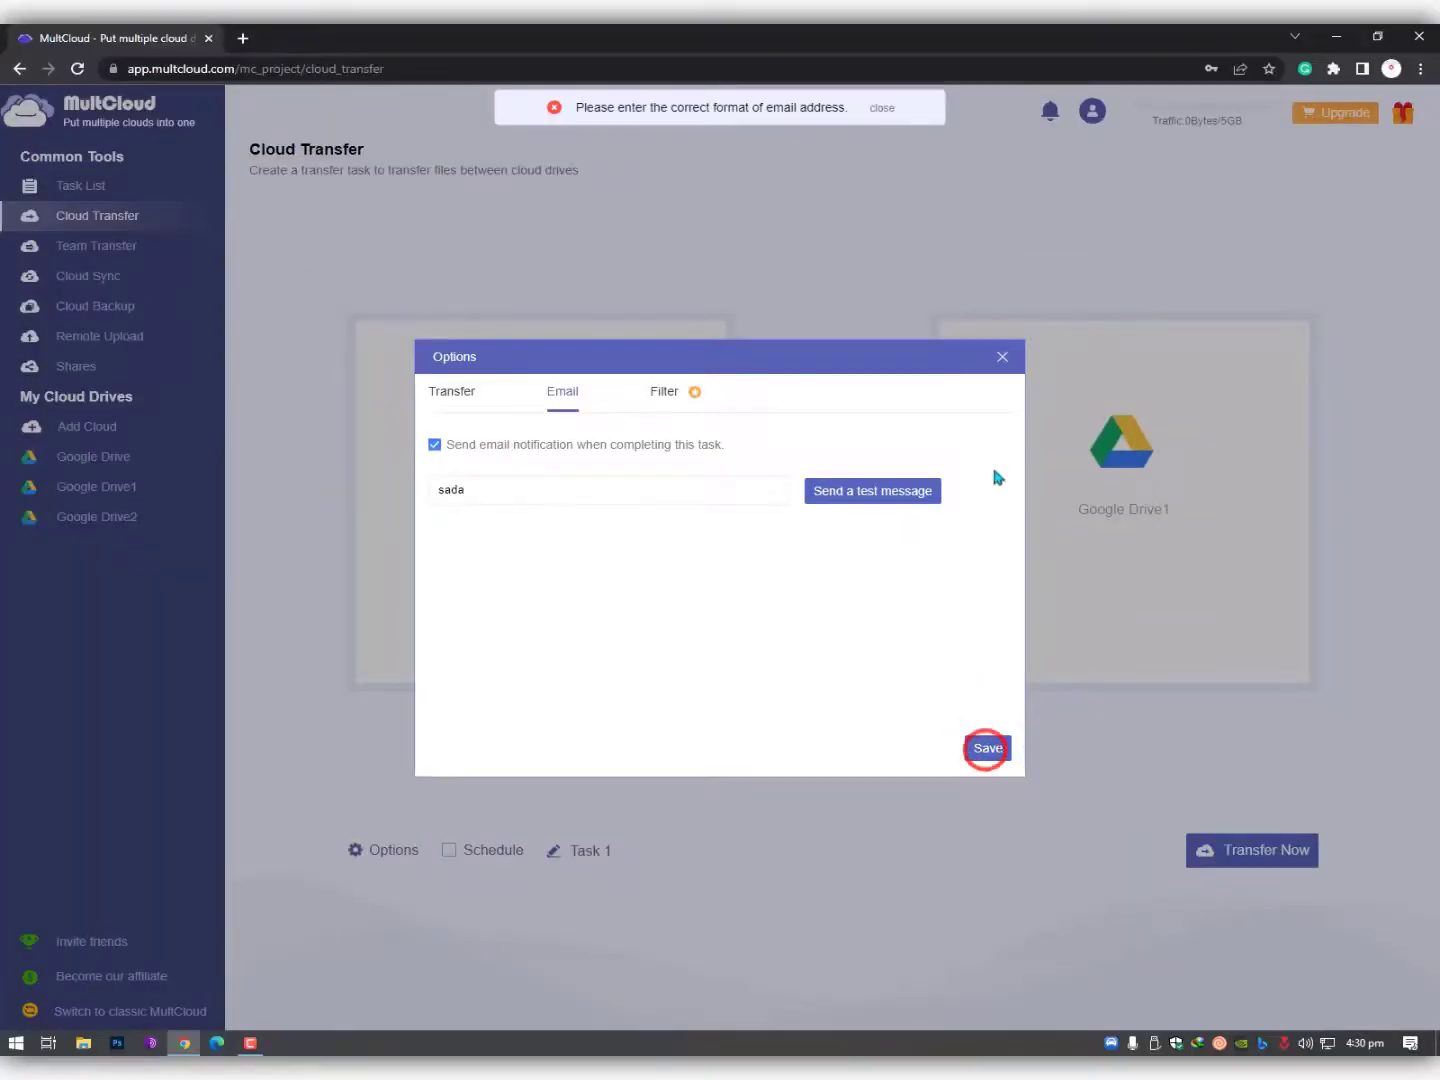
Run Transfer Now, confirm Task 1 is running in the Task List, then open Team Transfer.
click(1002, 356)
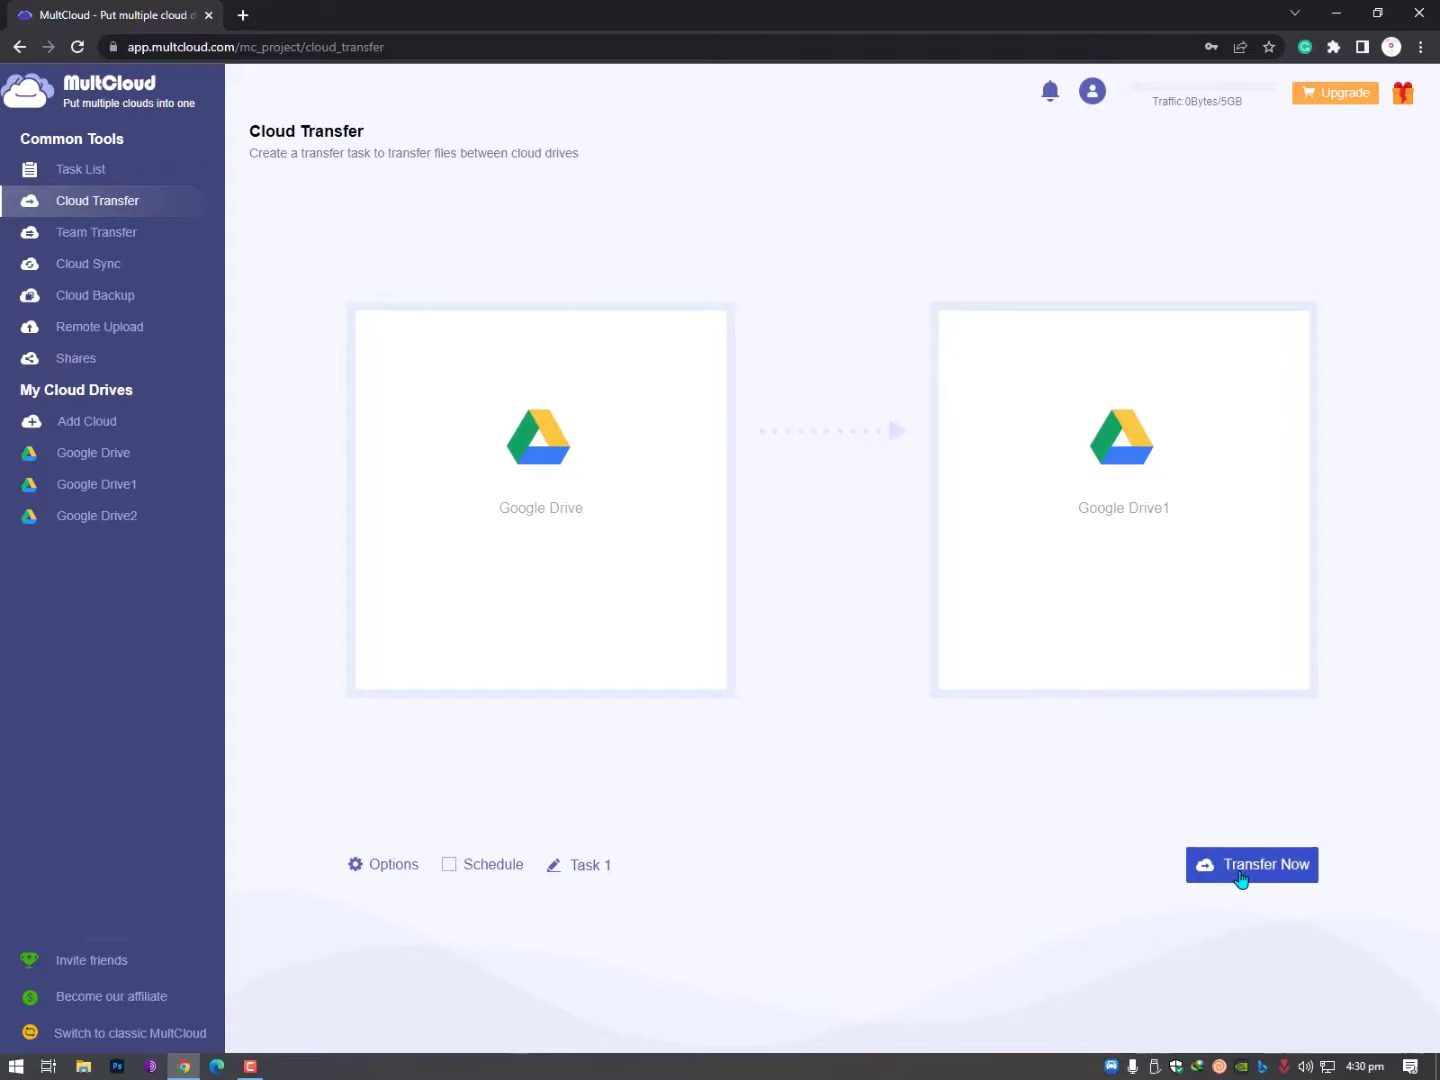
click(1232, 871)
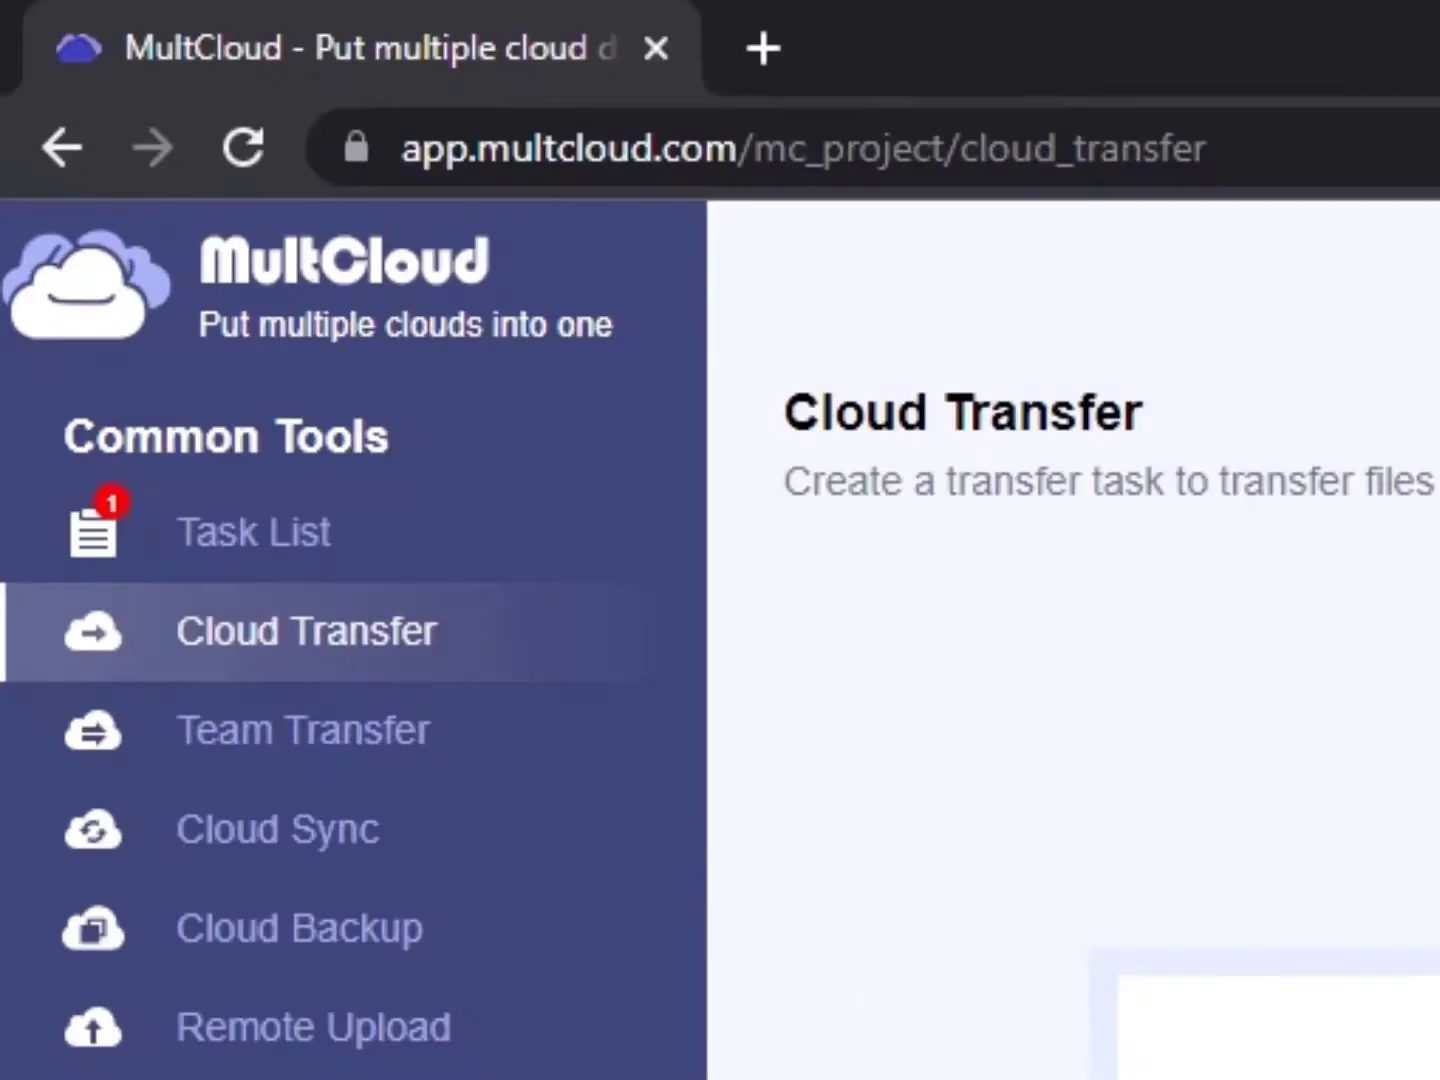
click(391, 545)
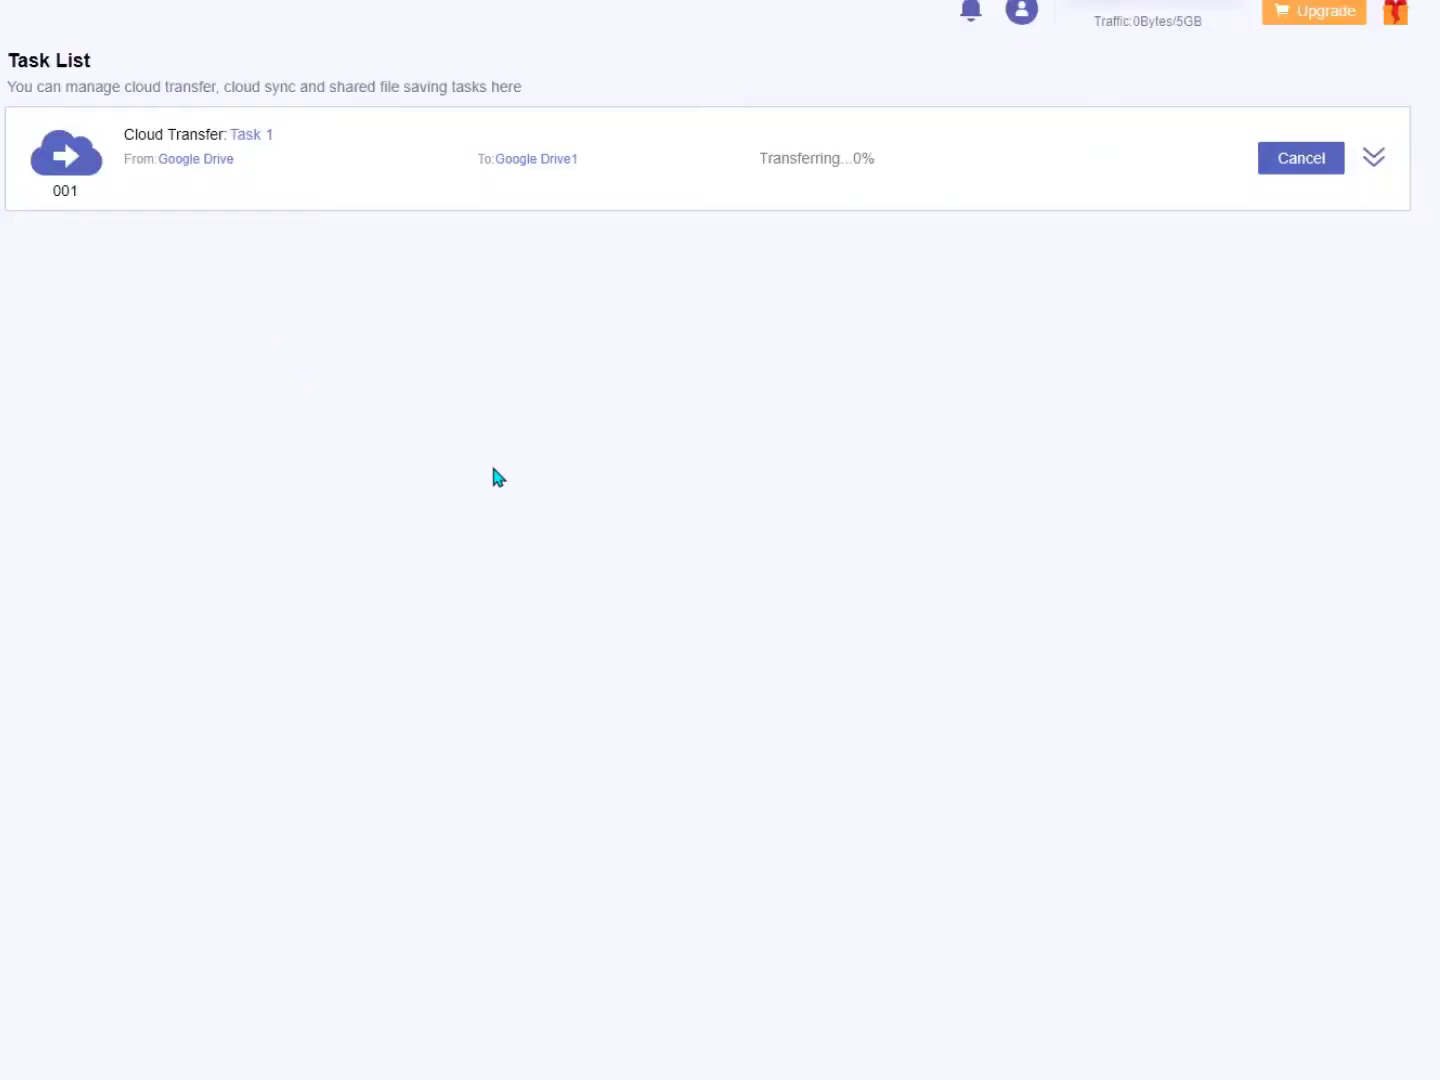
click(145, 201)
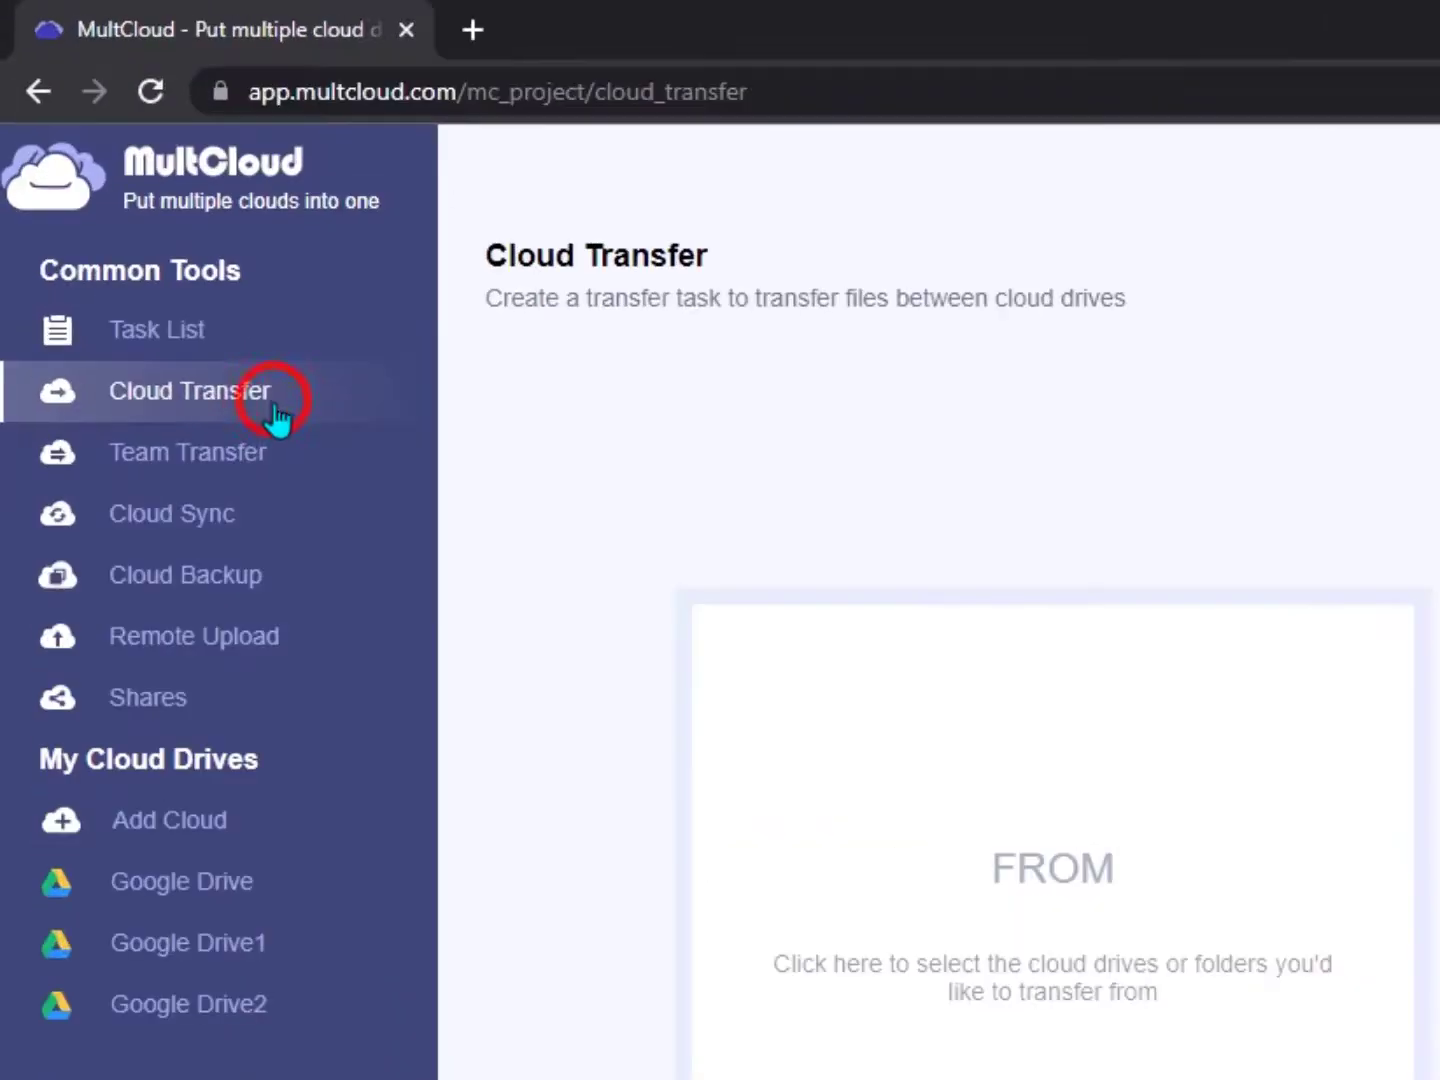
click(282, 461)
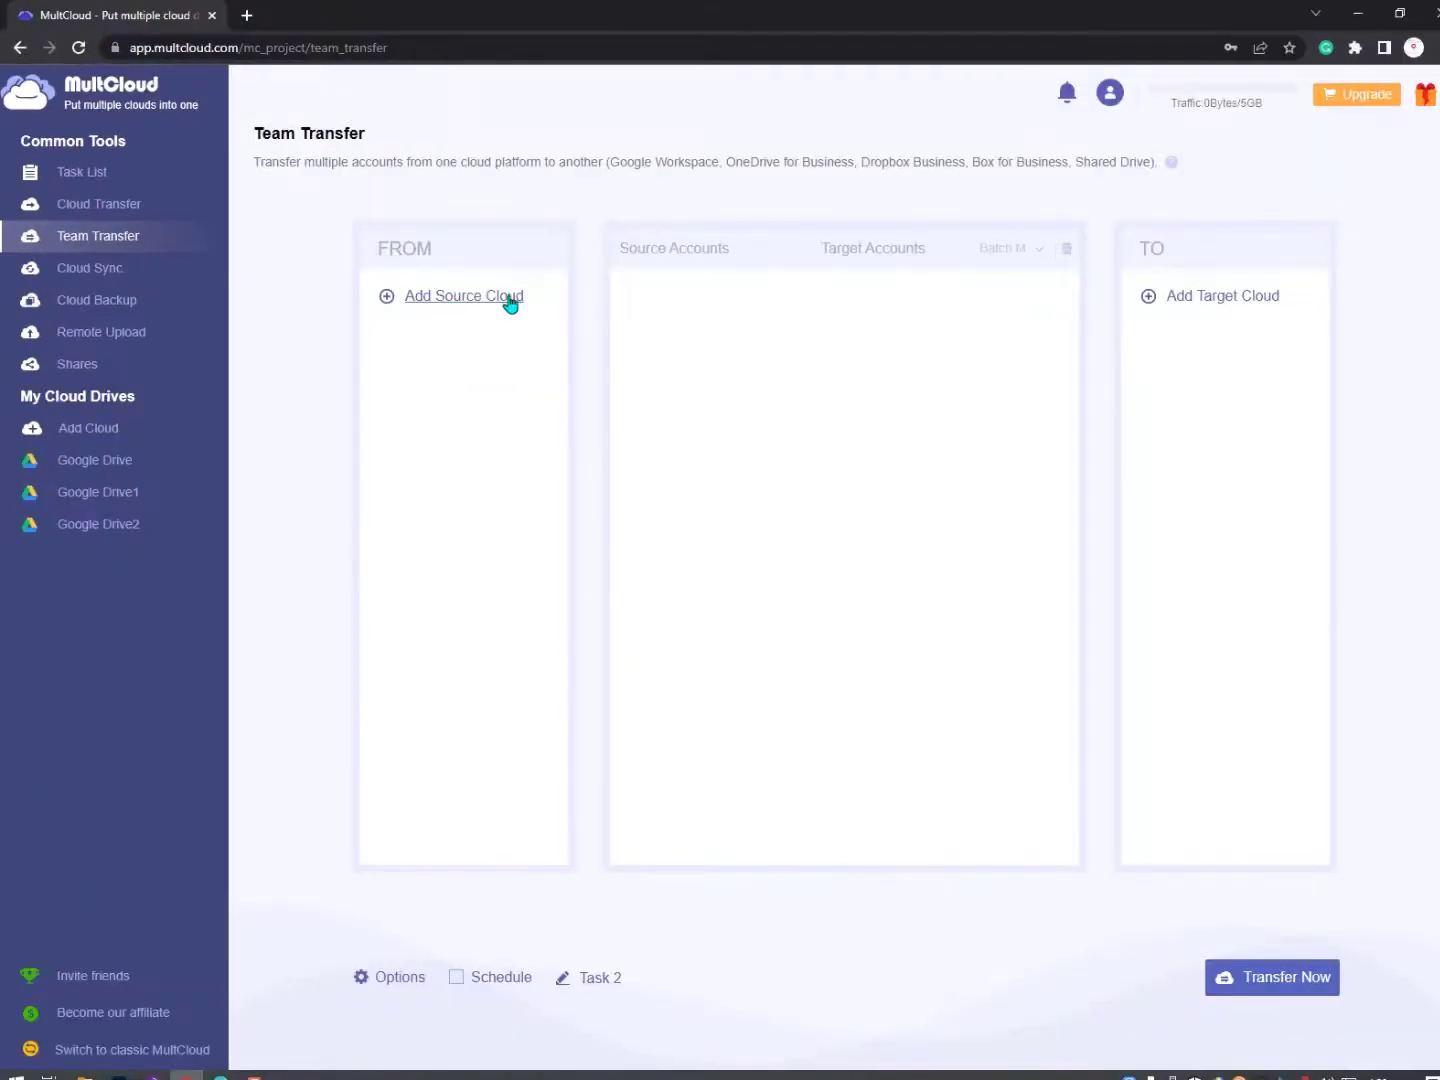
Open and dismiss Team Transfer's source cloud picker, then toggle Cloud Sync between Normal and Real Time Sync.
click(975, 568)
click(904, 762)
click(122, 271)
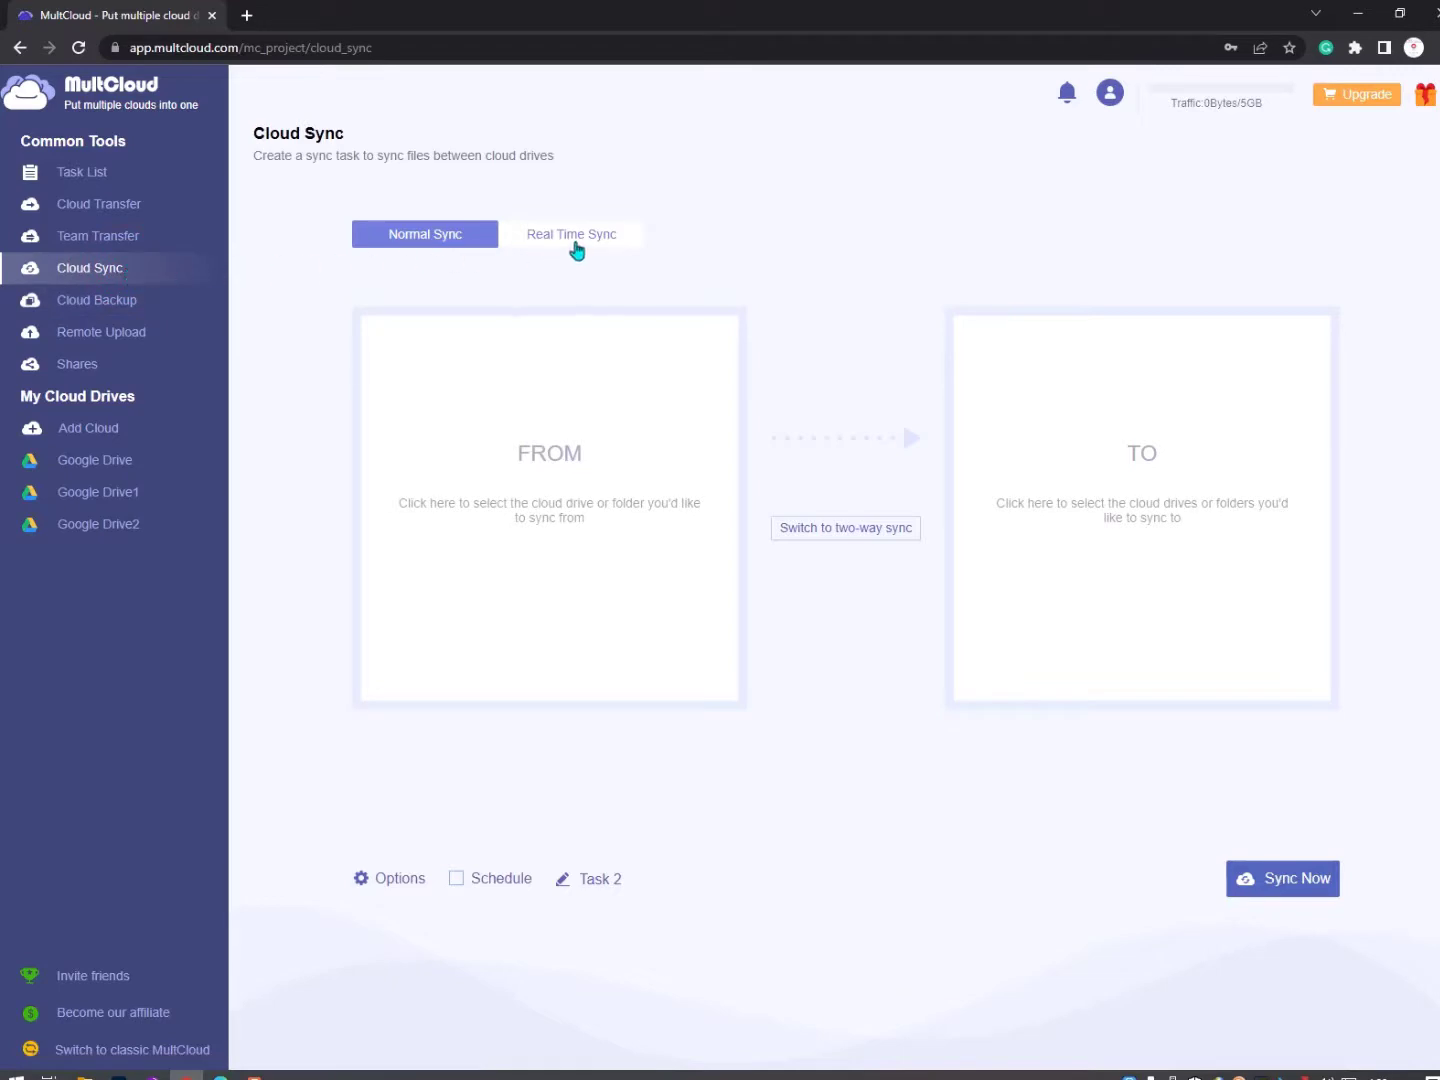
click(600, 240)
click(481, 239)
click(546, 233)
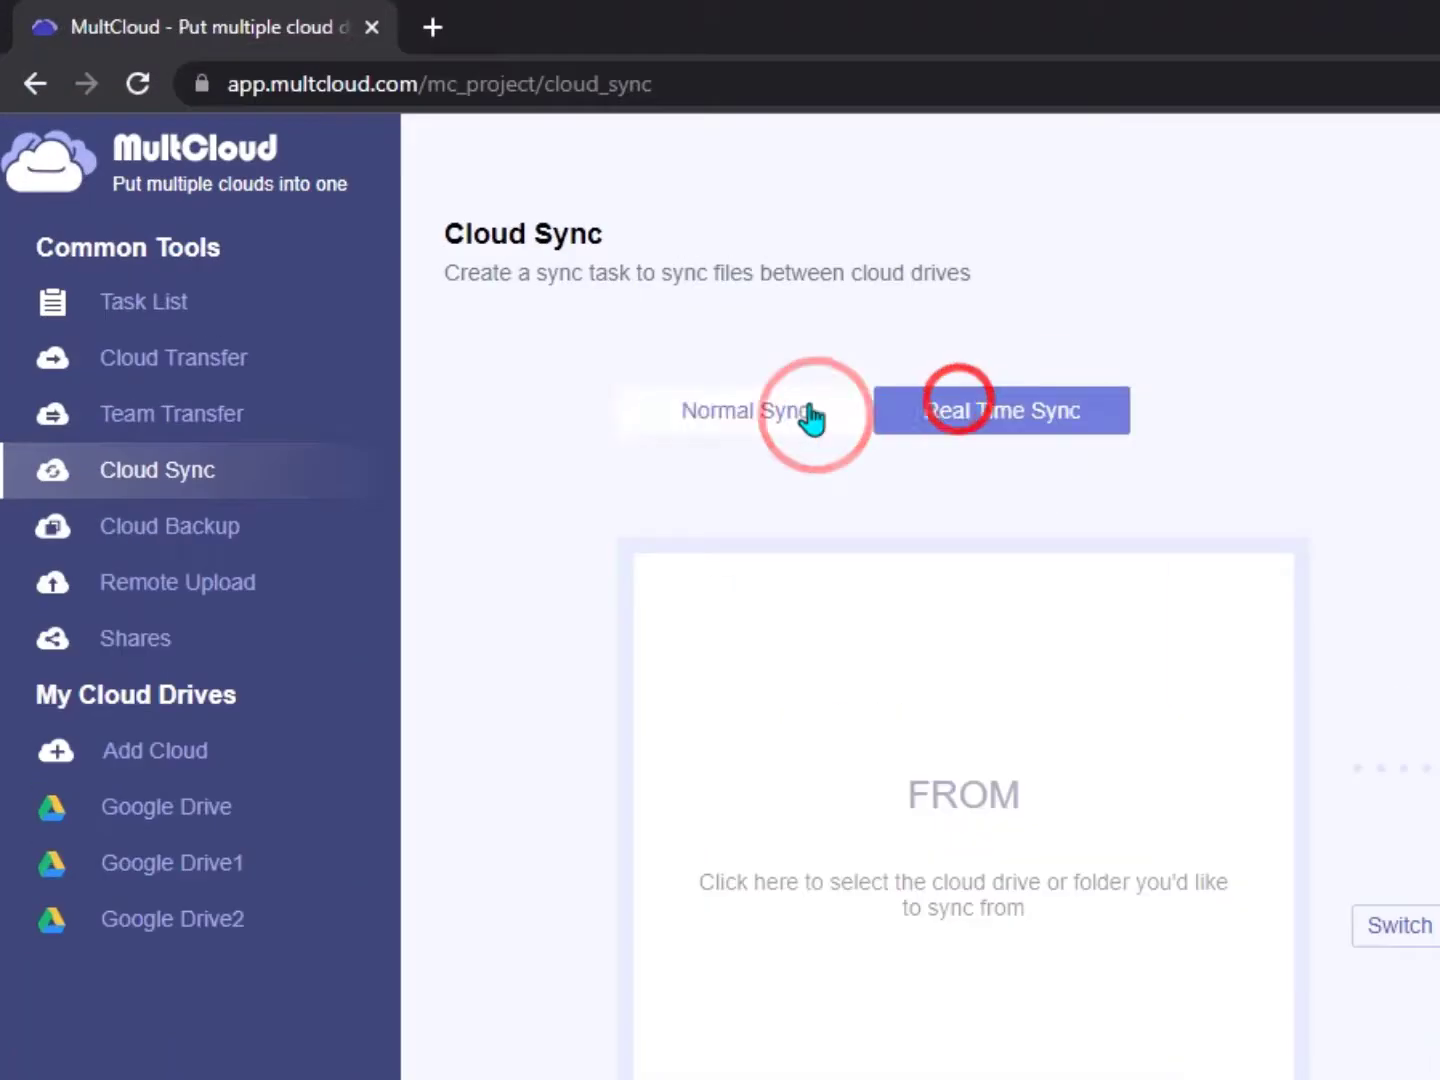
click(464, 230)
click(538, 231)
Keep switching between Normal Sync and Real Time Sync modes, ending on the Cloud Backup page.
click(974, 419)
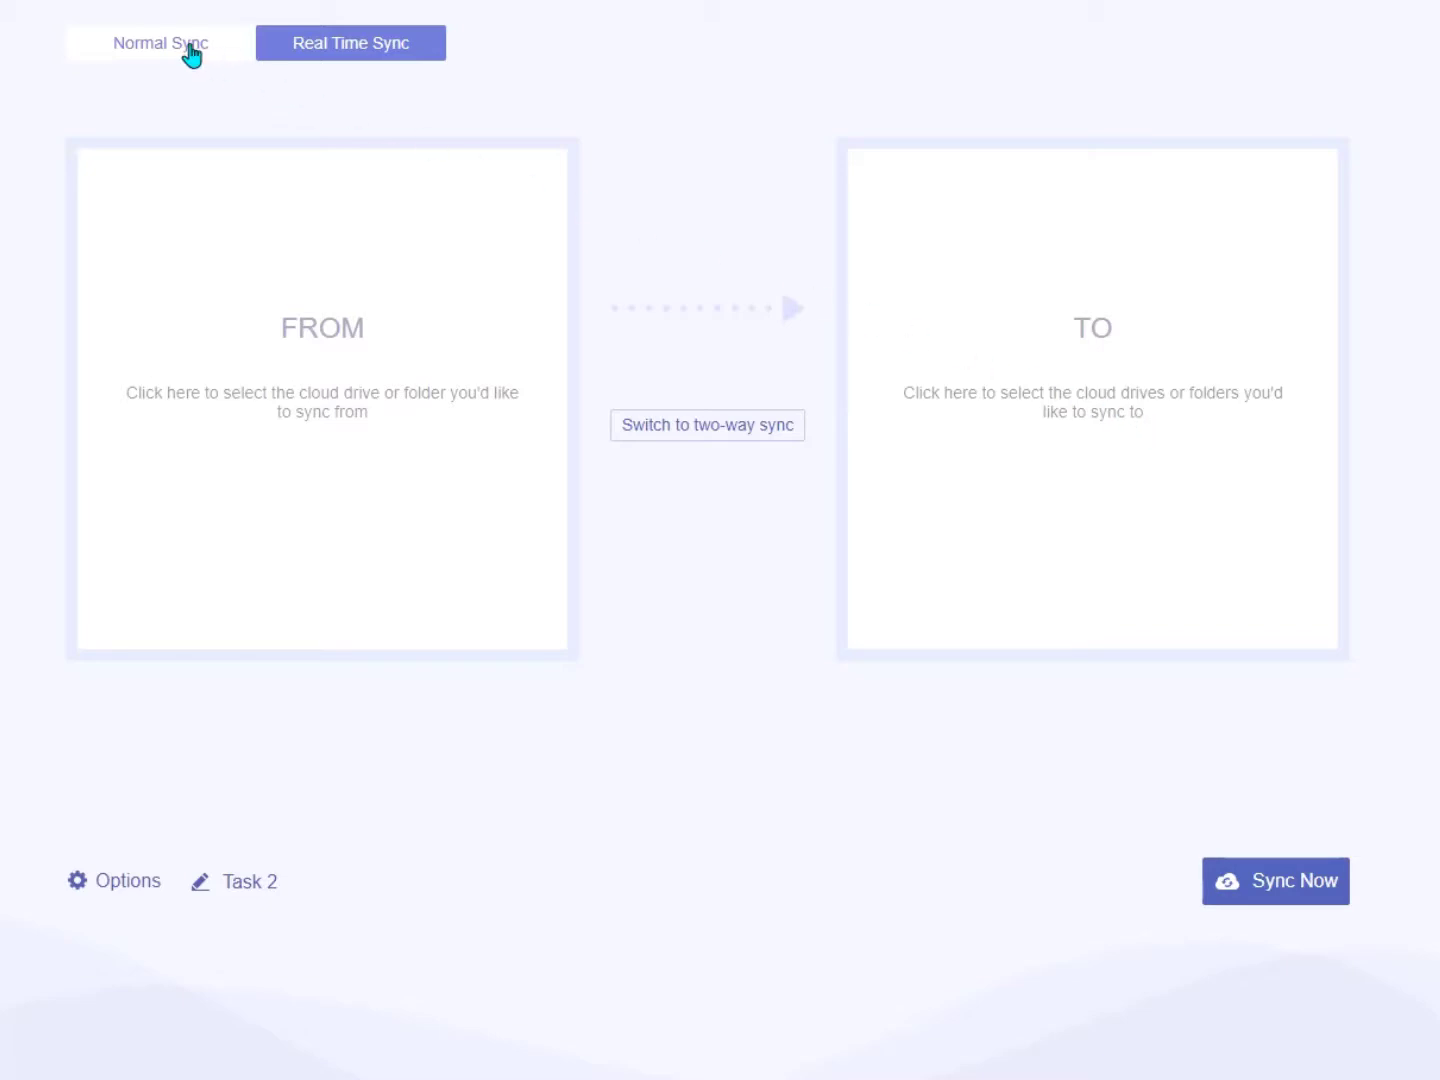
click(190, 45)
click(372, 45)
click(204, 46)
click(301, 44)
click(205, 45)
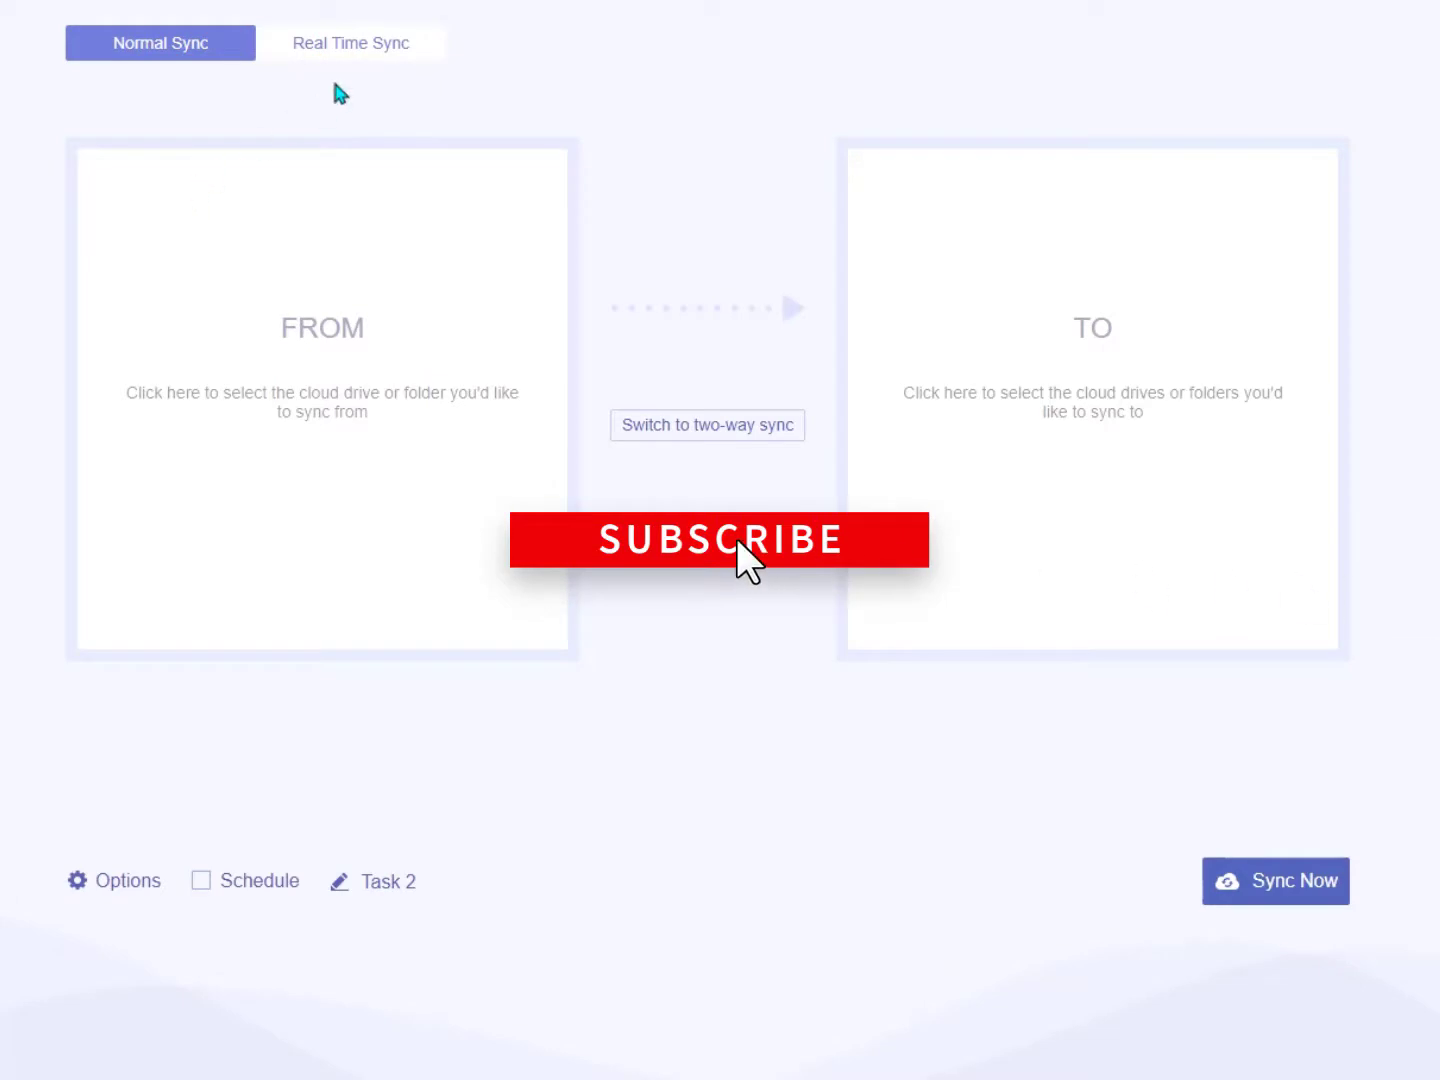
click(368, 56)
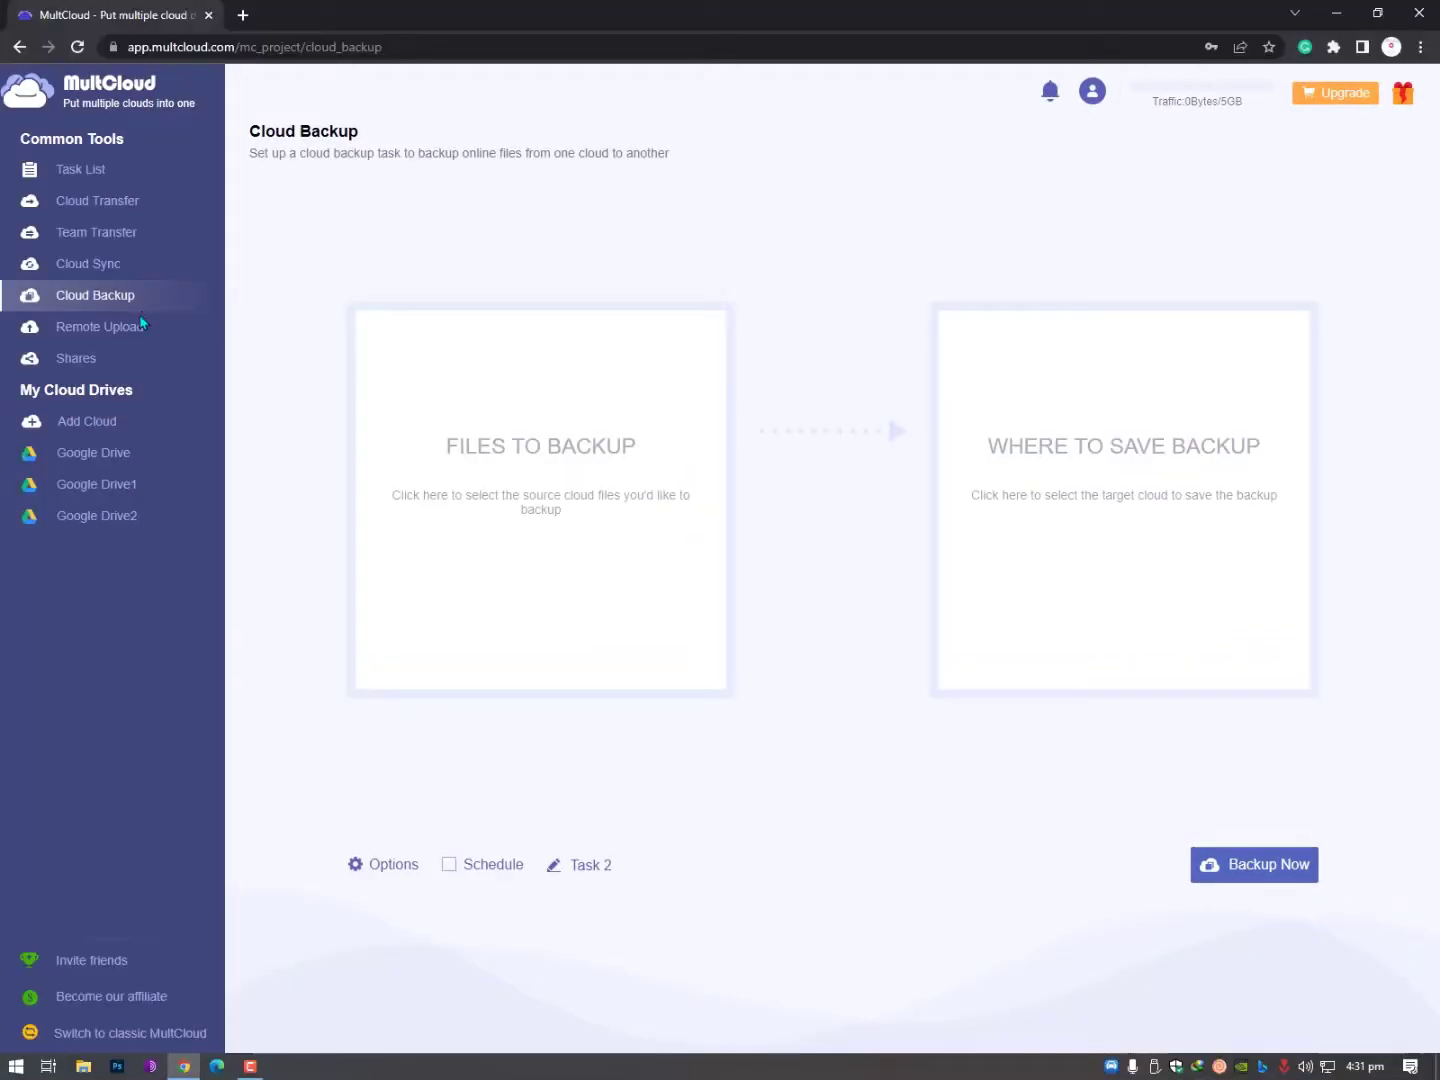
Open and dismiss Remote Upload's Add Link Task dialog, then view the empty Shares page.
click(129, 328)
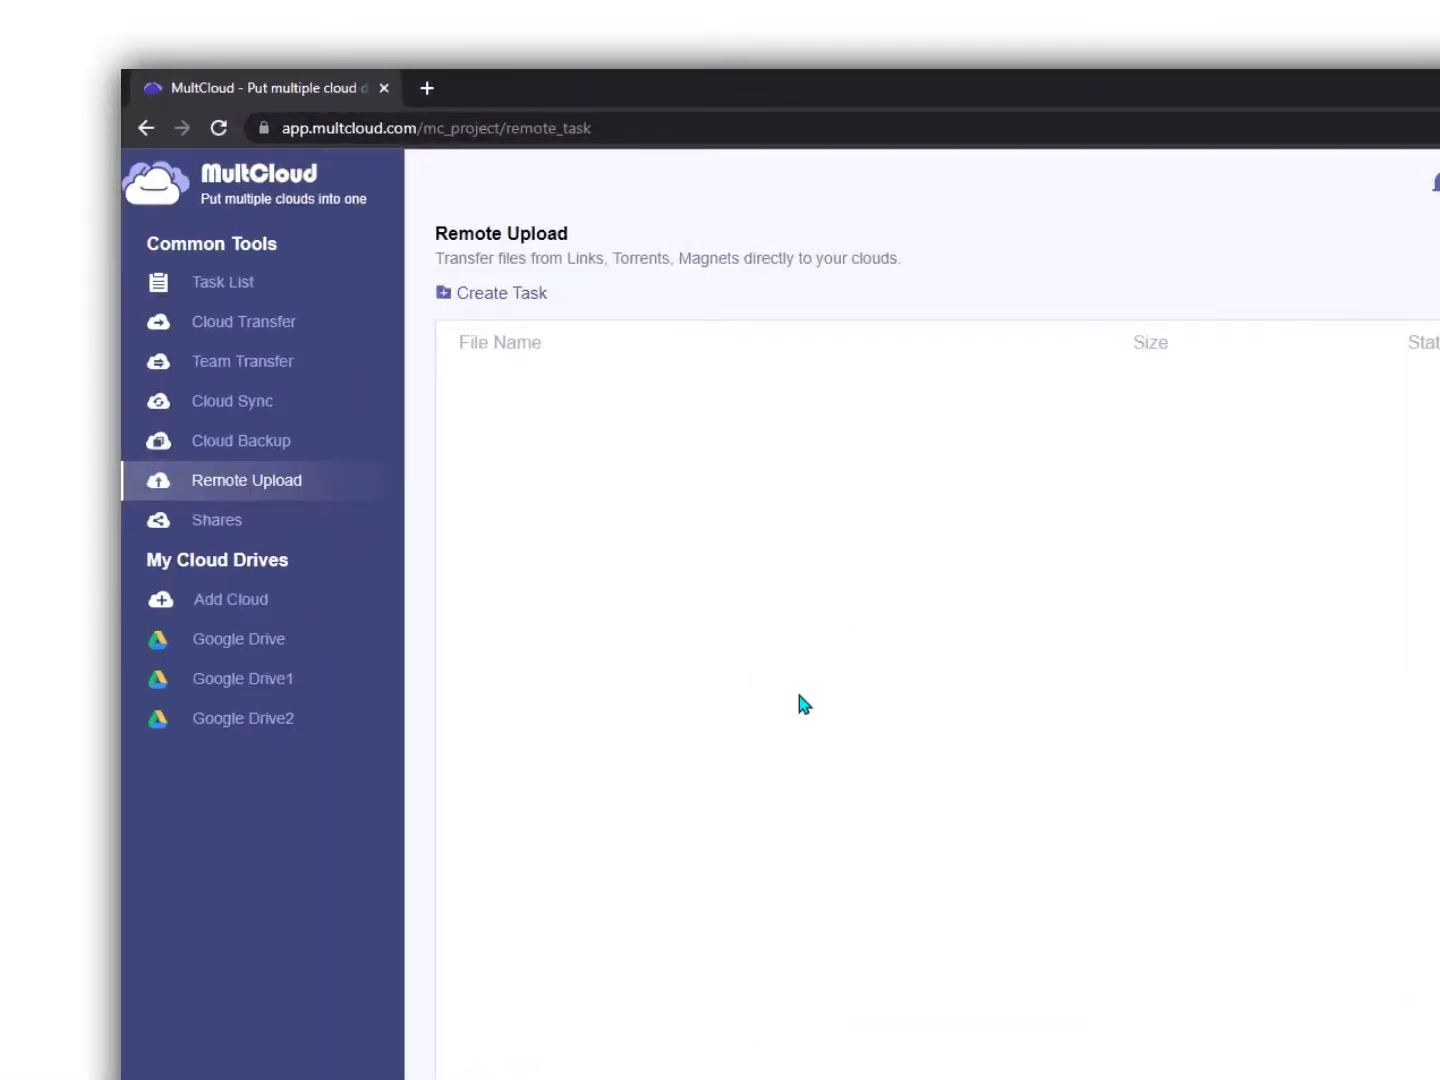
click(512, 292)
click(840, 661)
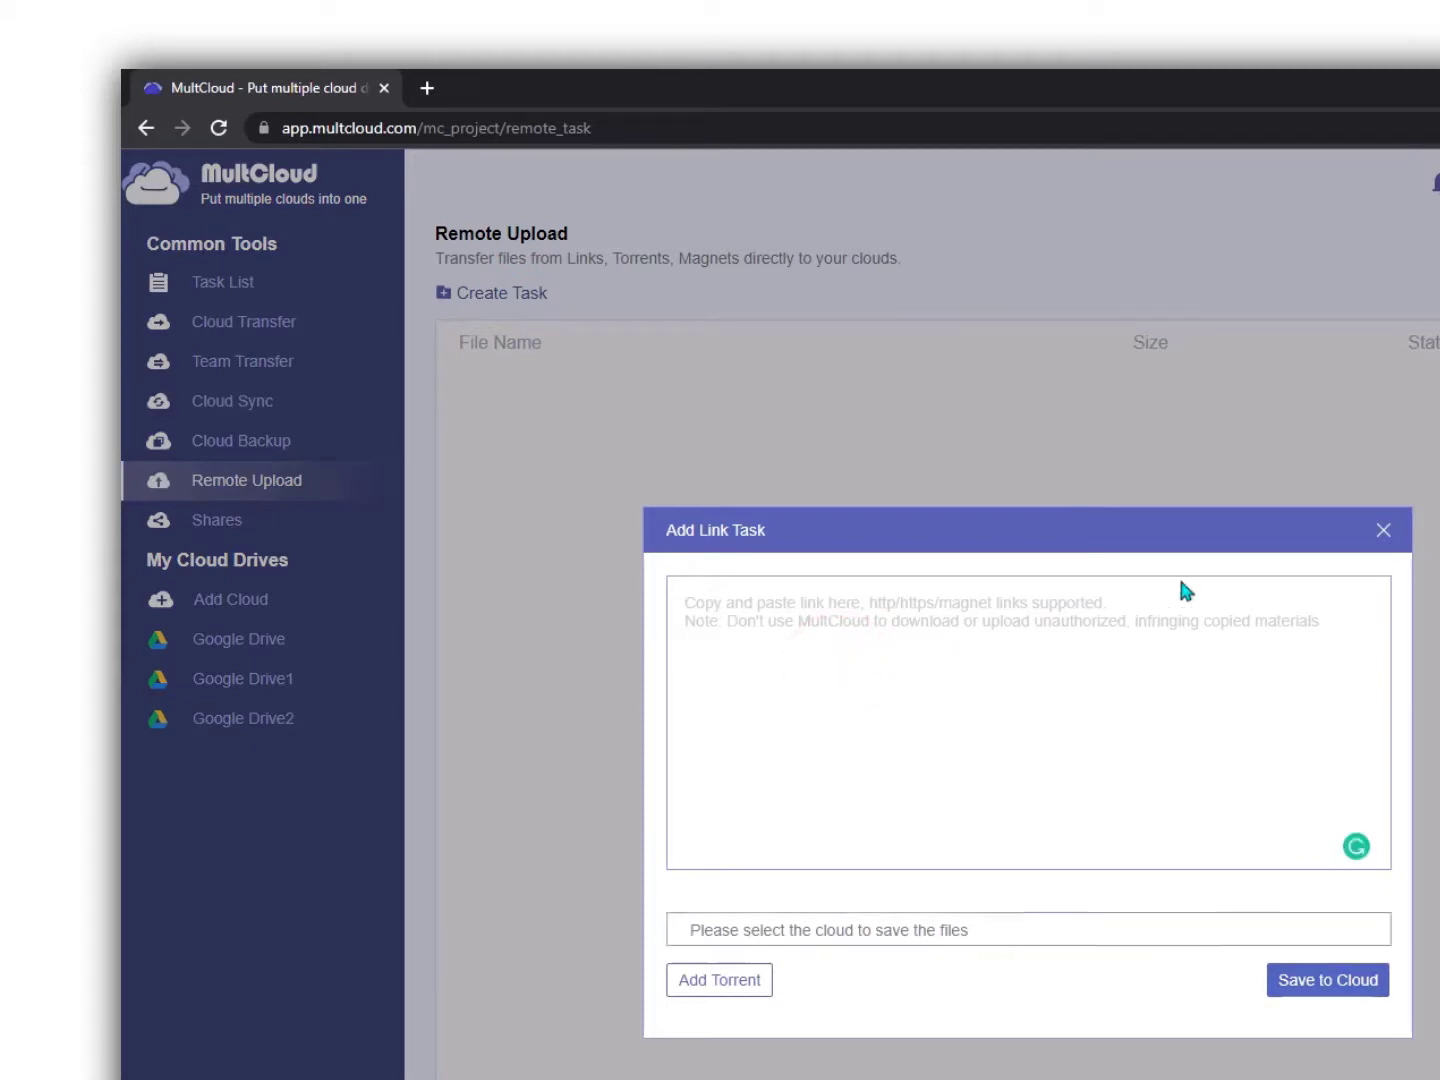
click(1382, 530)
click(273, 535)
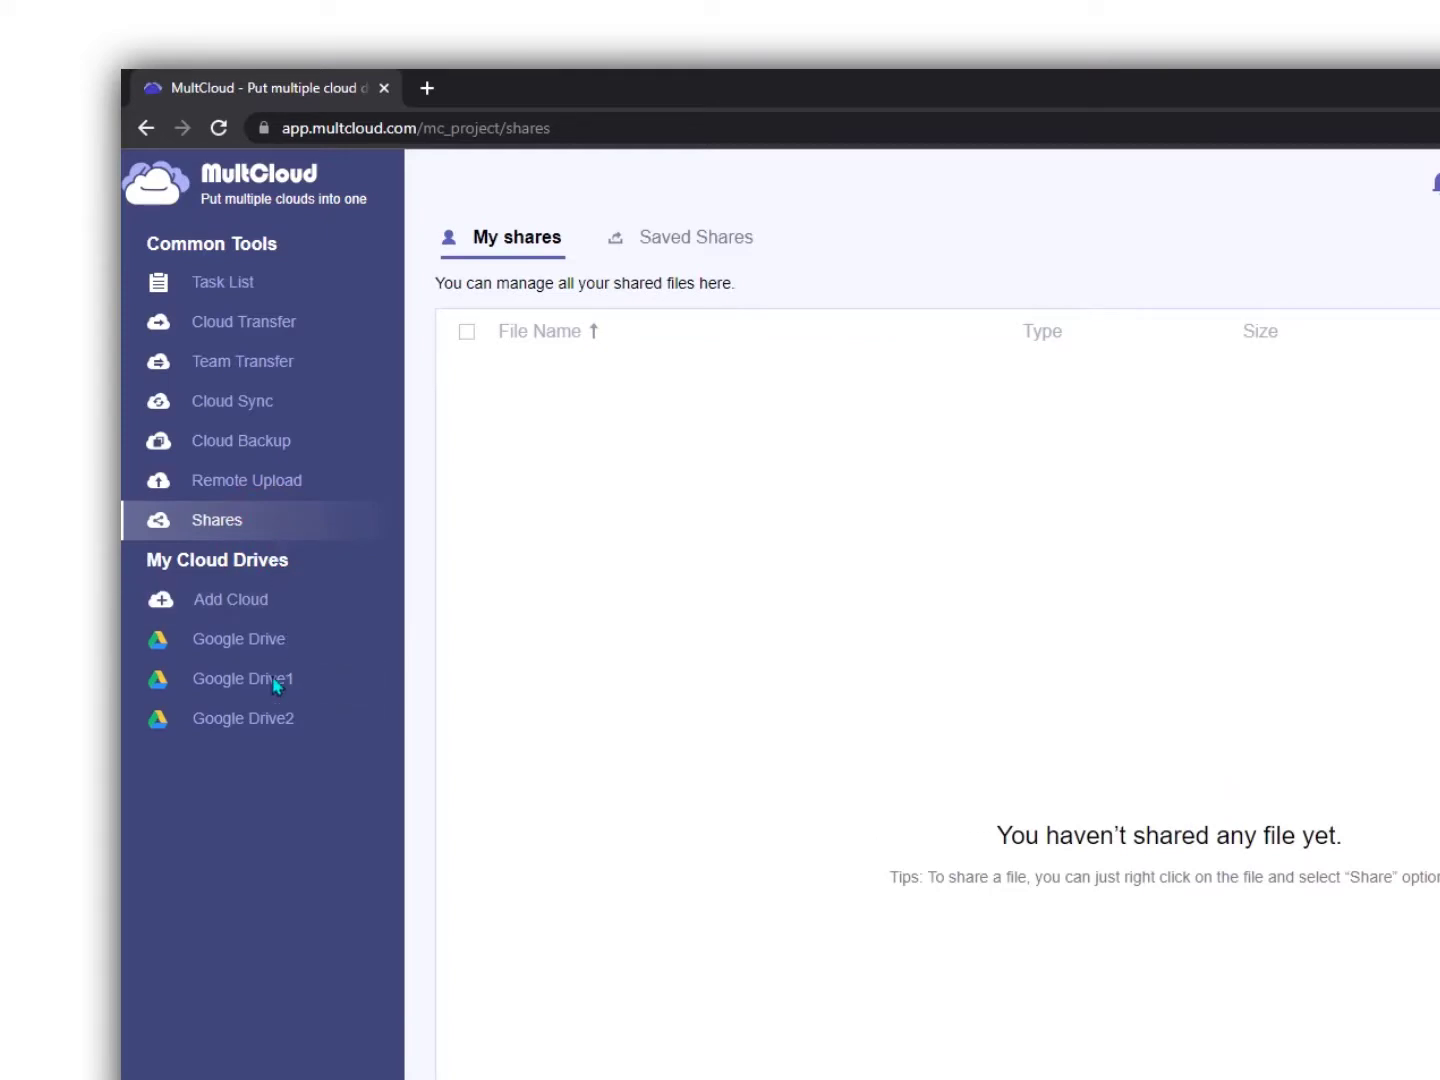
Review the Invite friends page's invitation text and monthly traffic figure, then open Become our affiliate.
click(264, 1079)
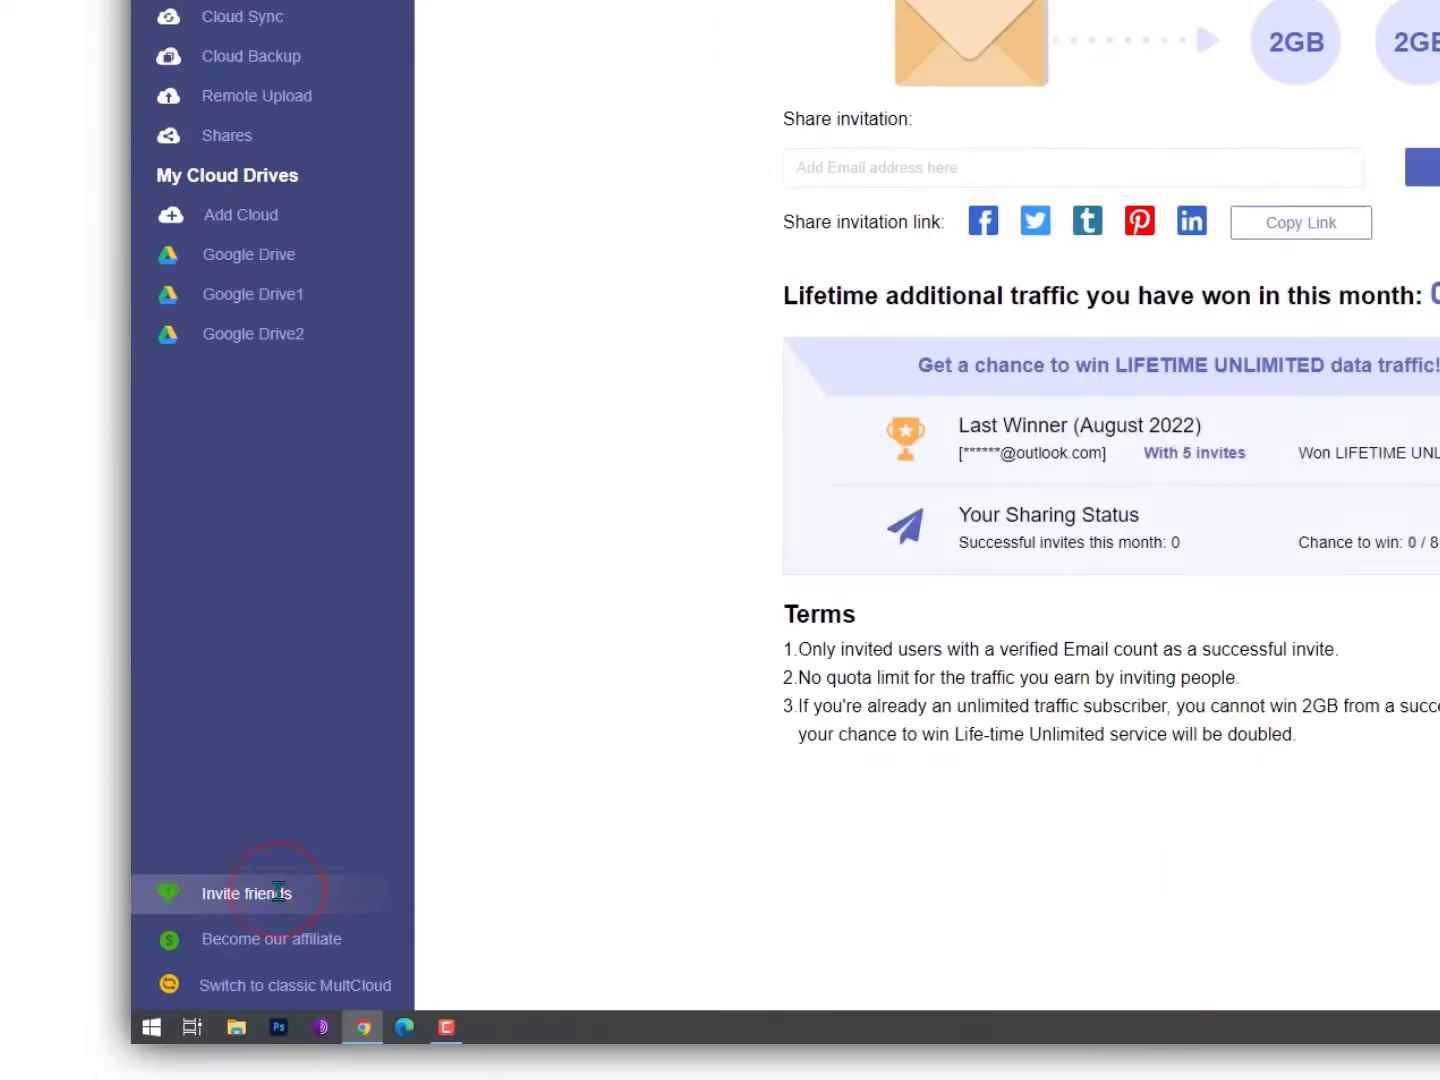
drag(779, 305, 904, 308)
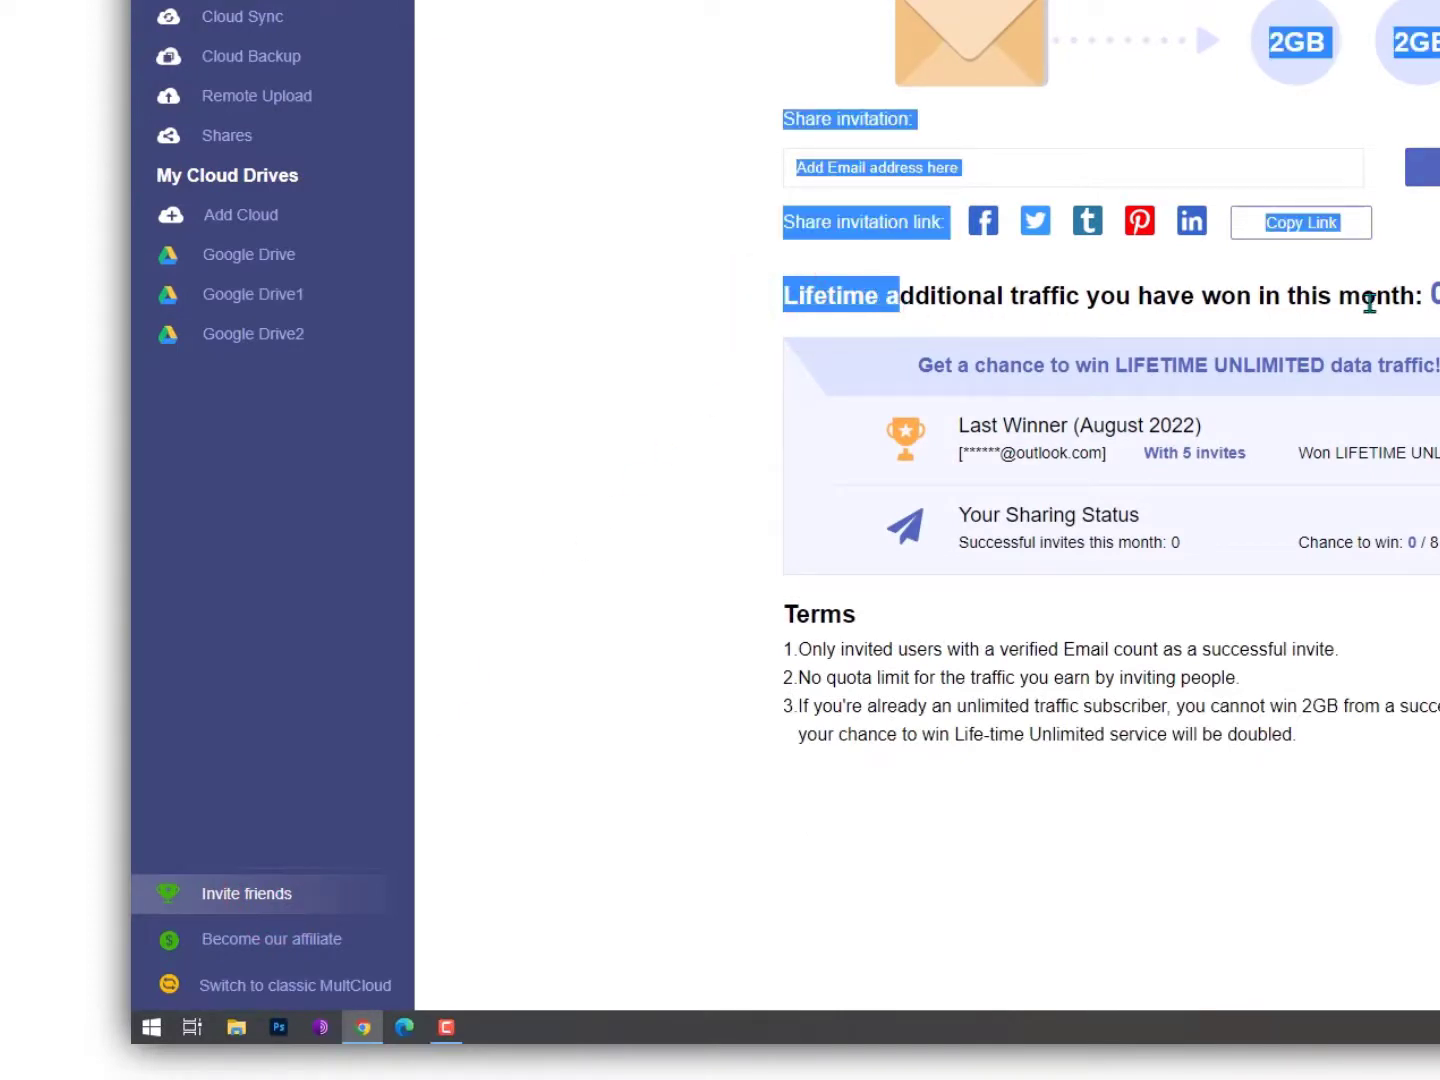
drag(1373, 299, 1439, 300)
click(513, 524)
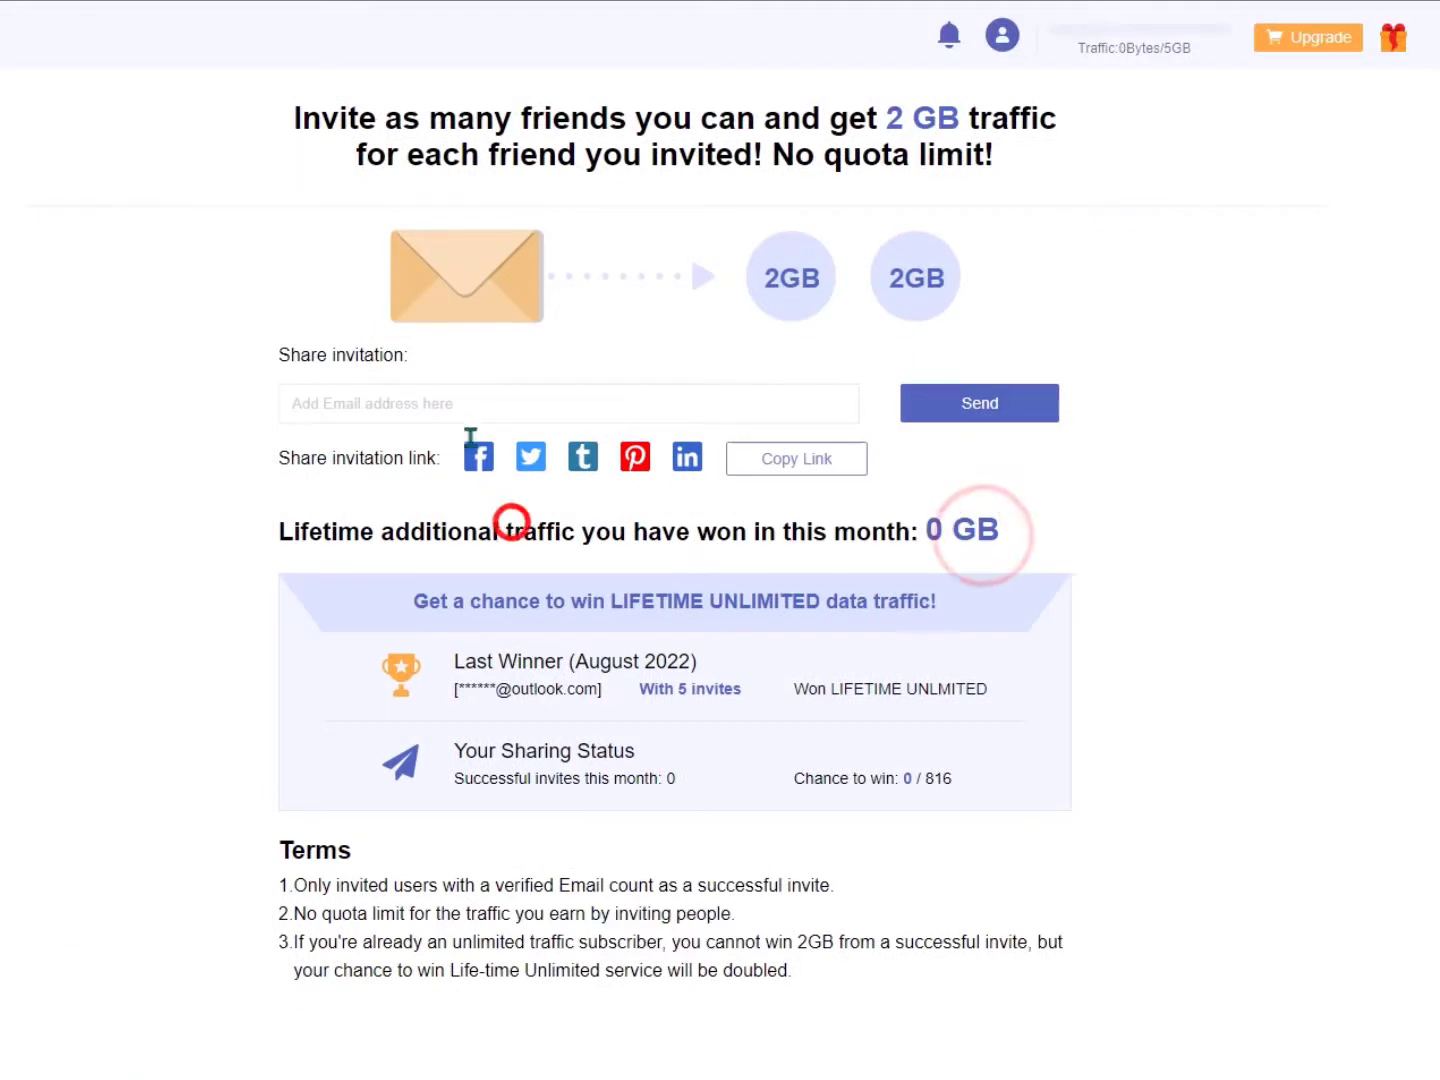
click(461, 408)
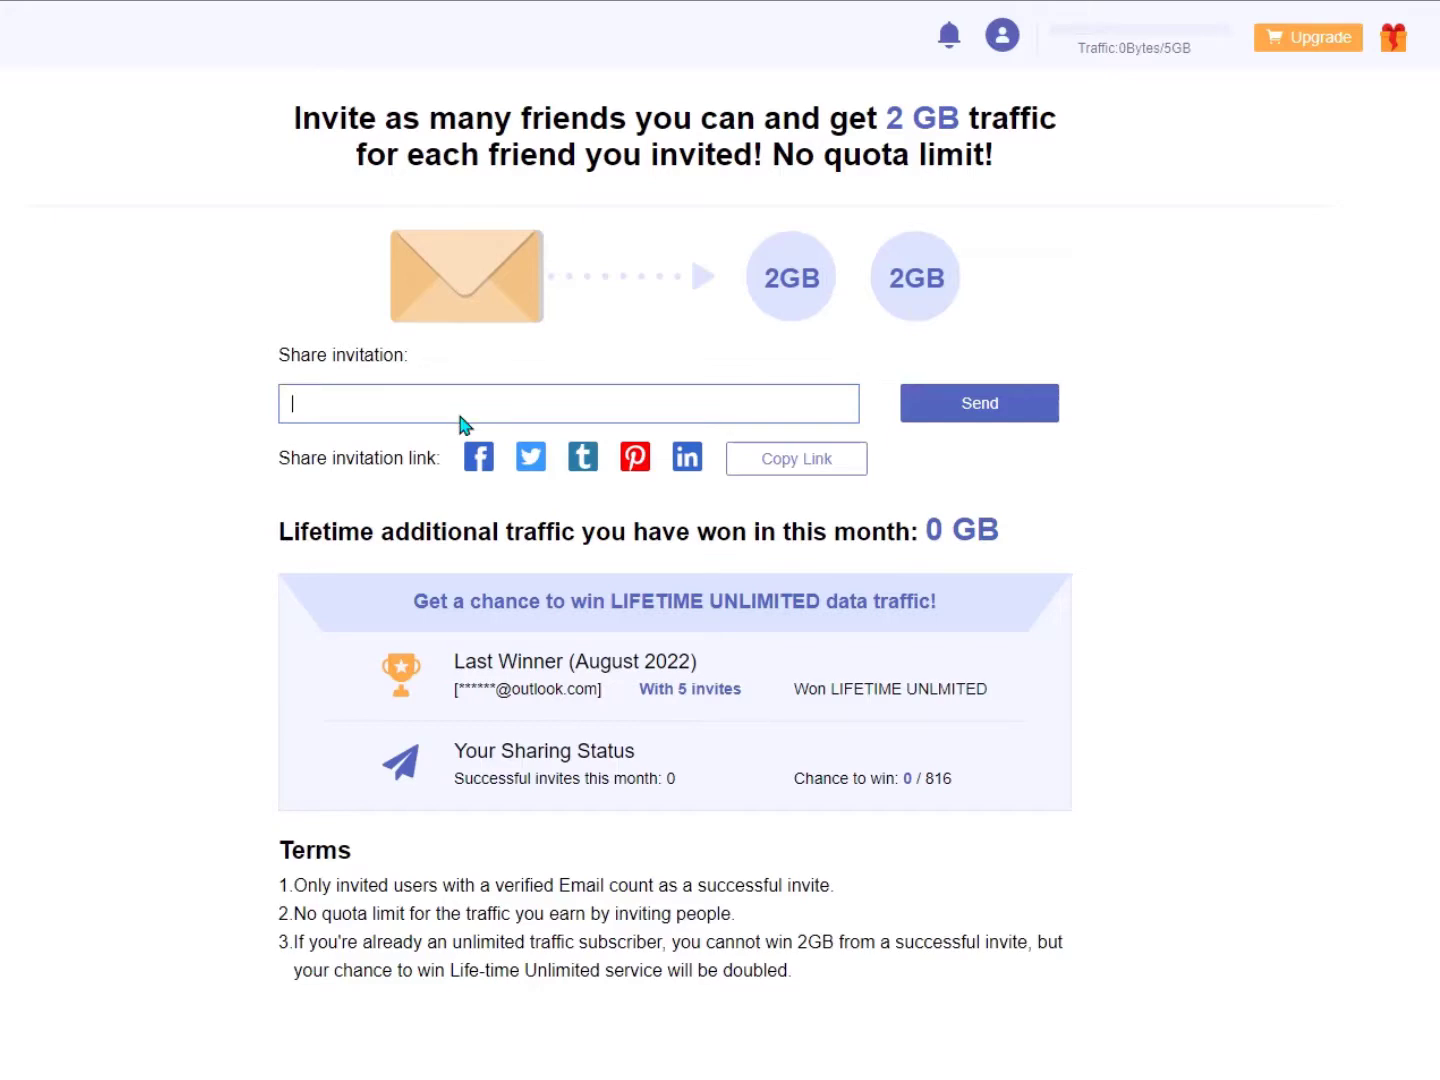
click(115, 1040)
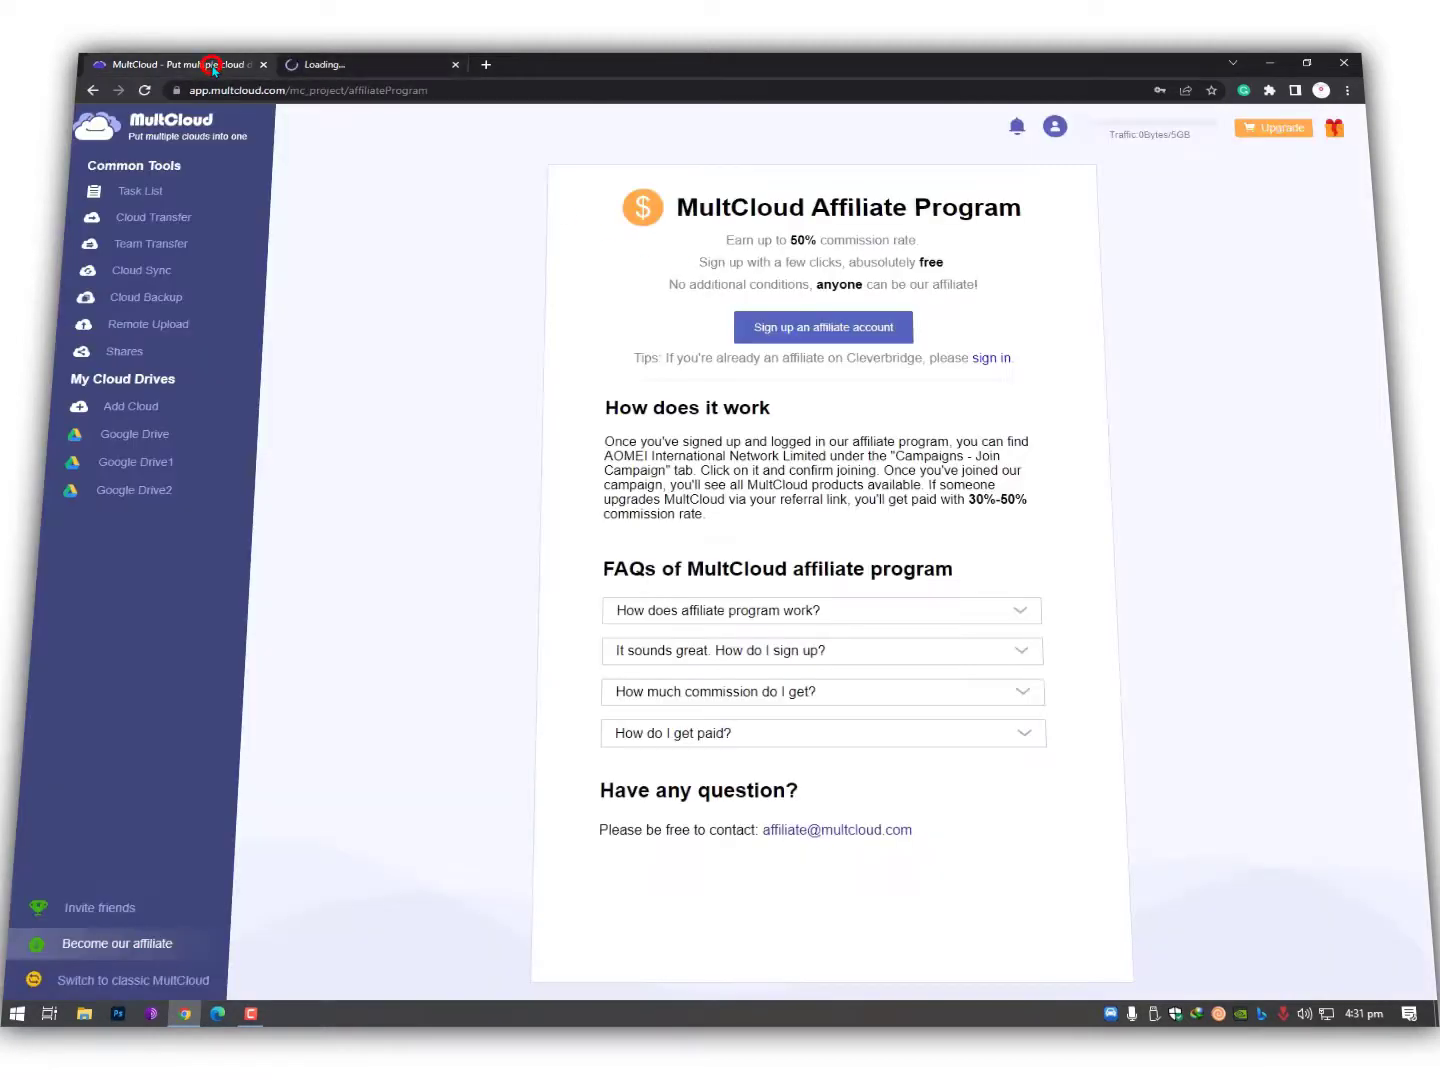
Inspect the cleverbridge sign-up form's email, username and password fields without filling anything in.
click(378, 64)
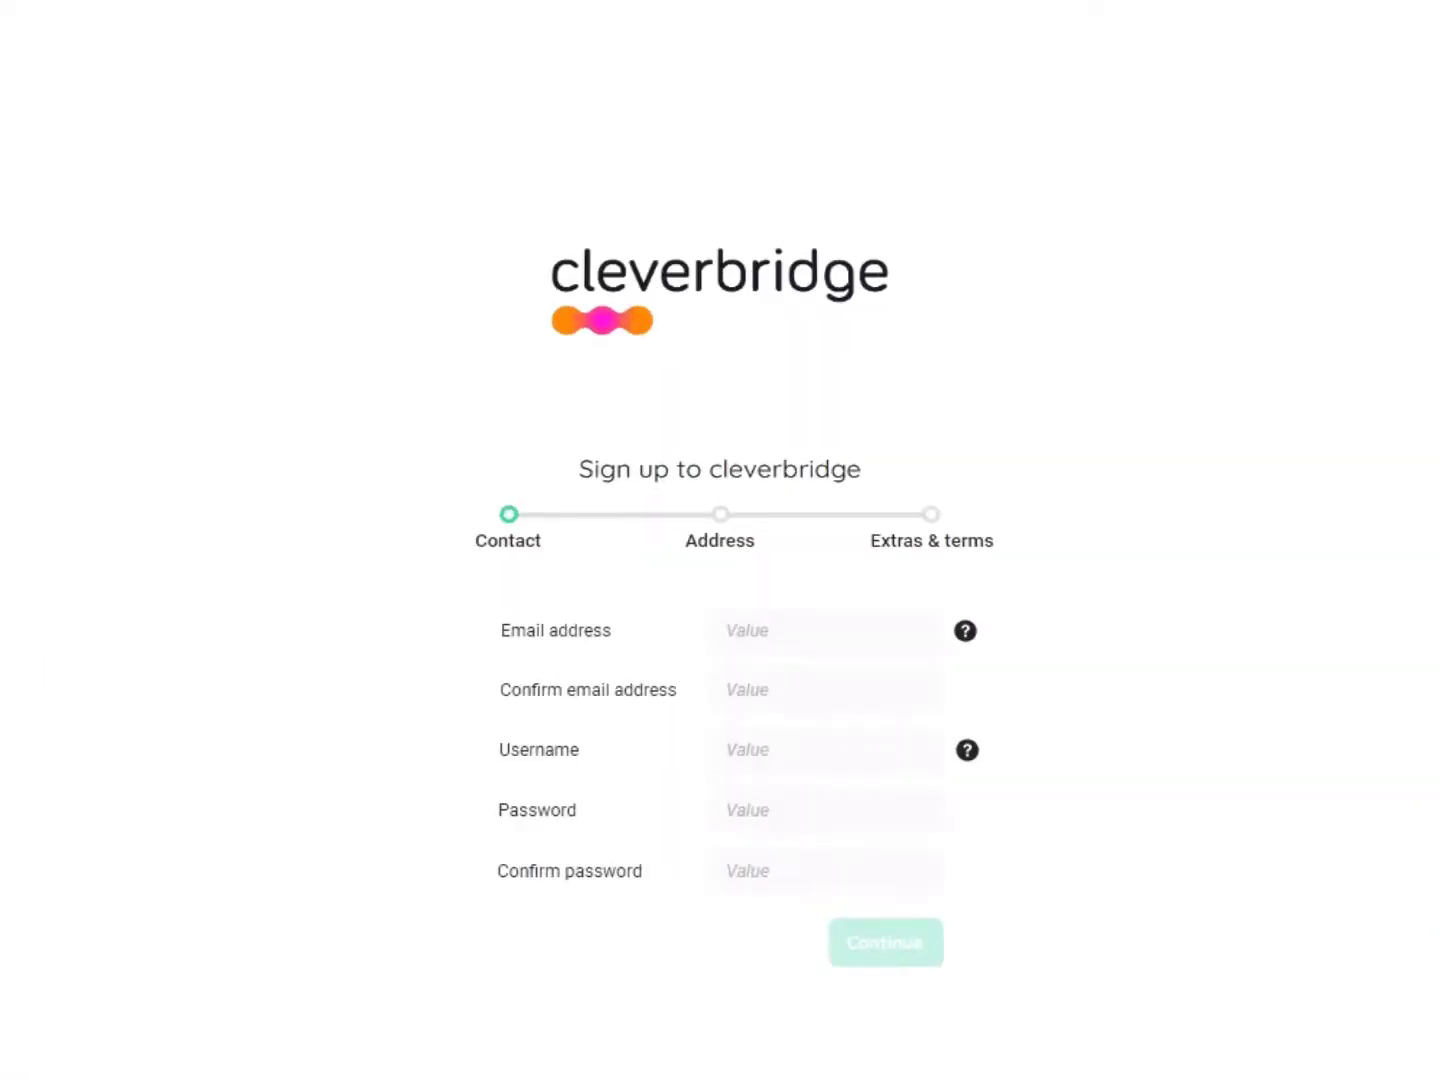
click(800, 633)
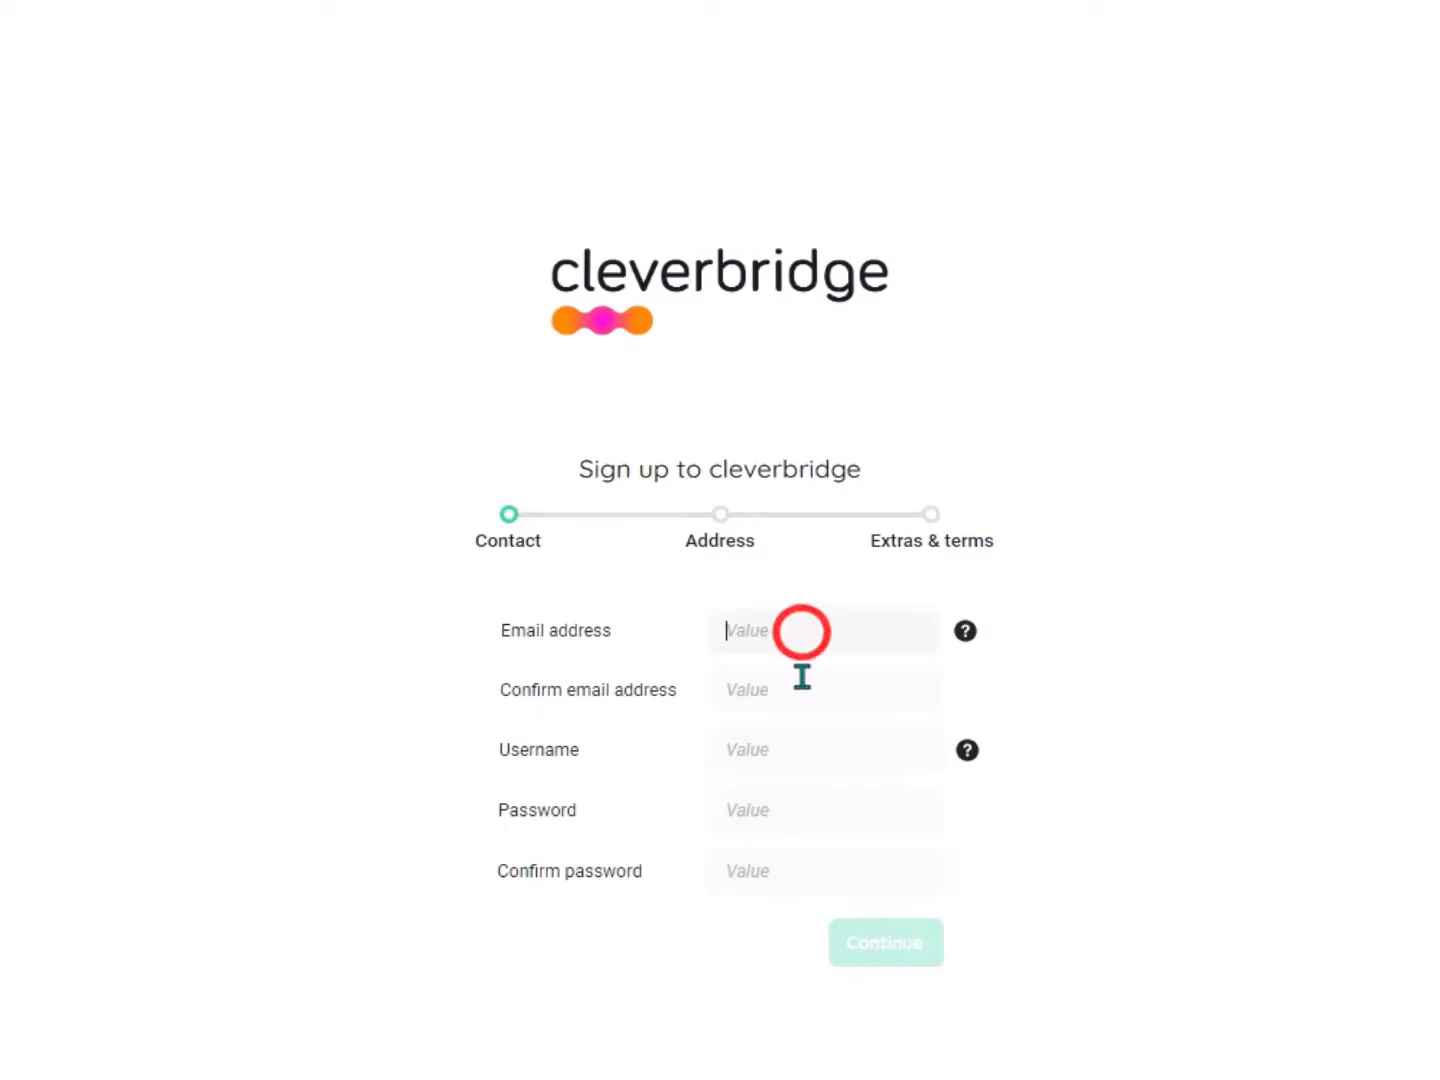
click(801, 689)
click(803, 761)
click(811, 833)
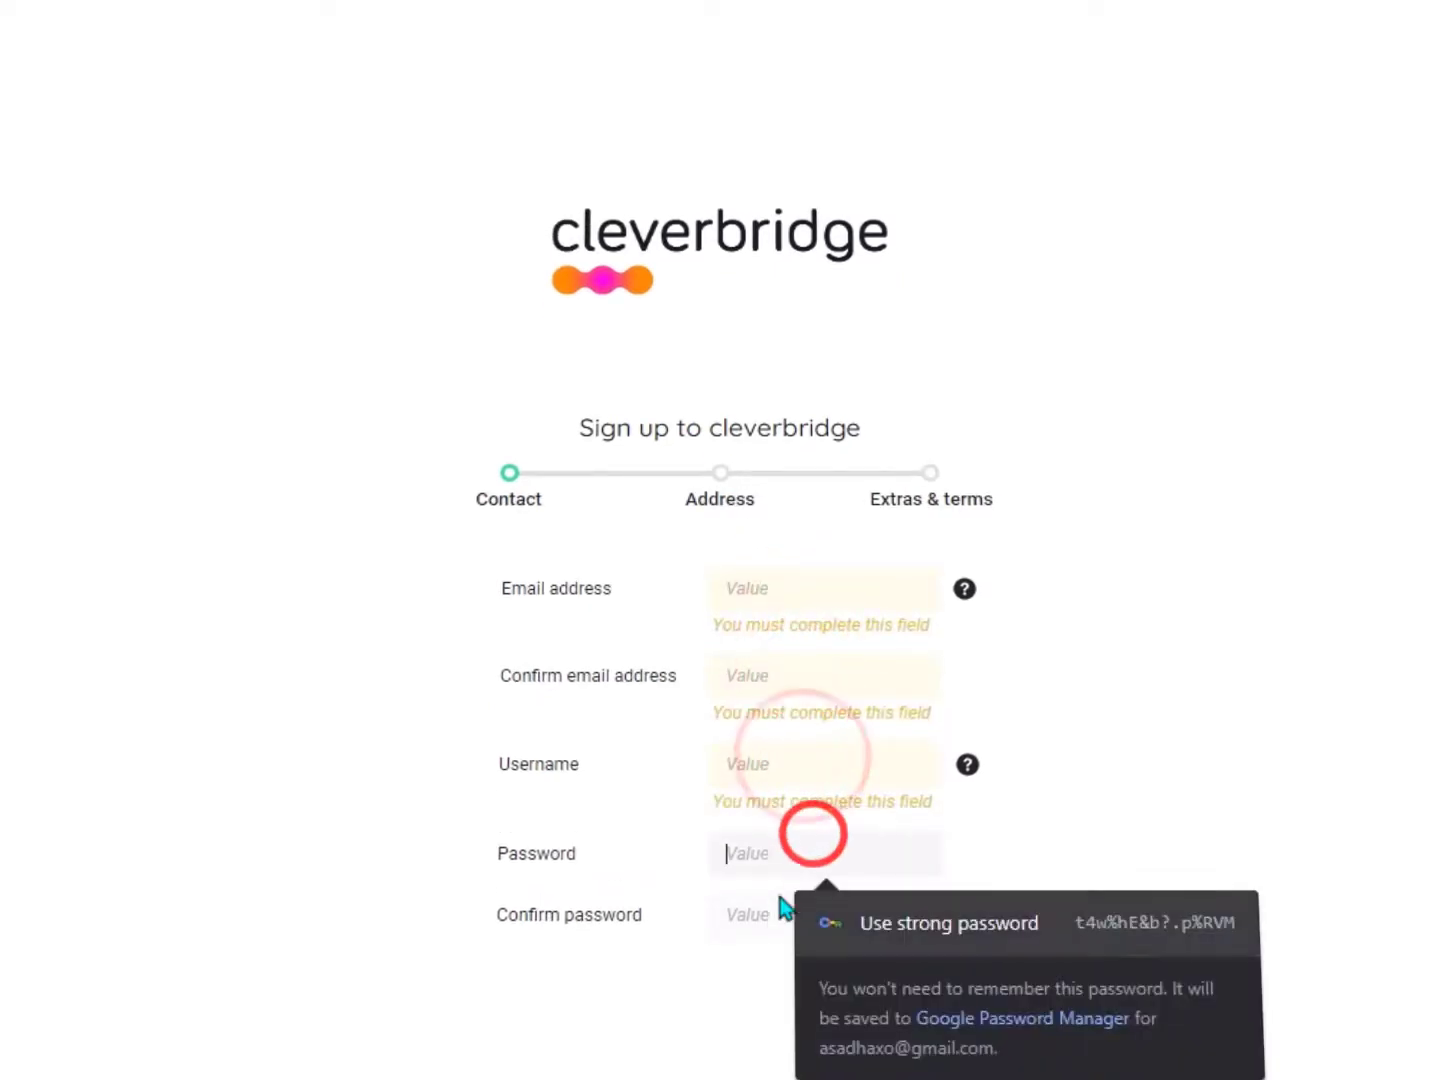
click(759, 926)
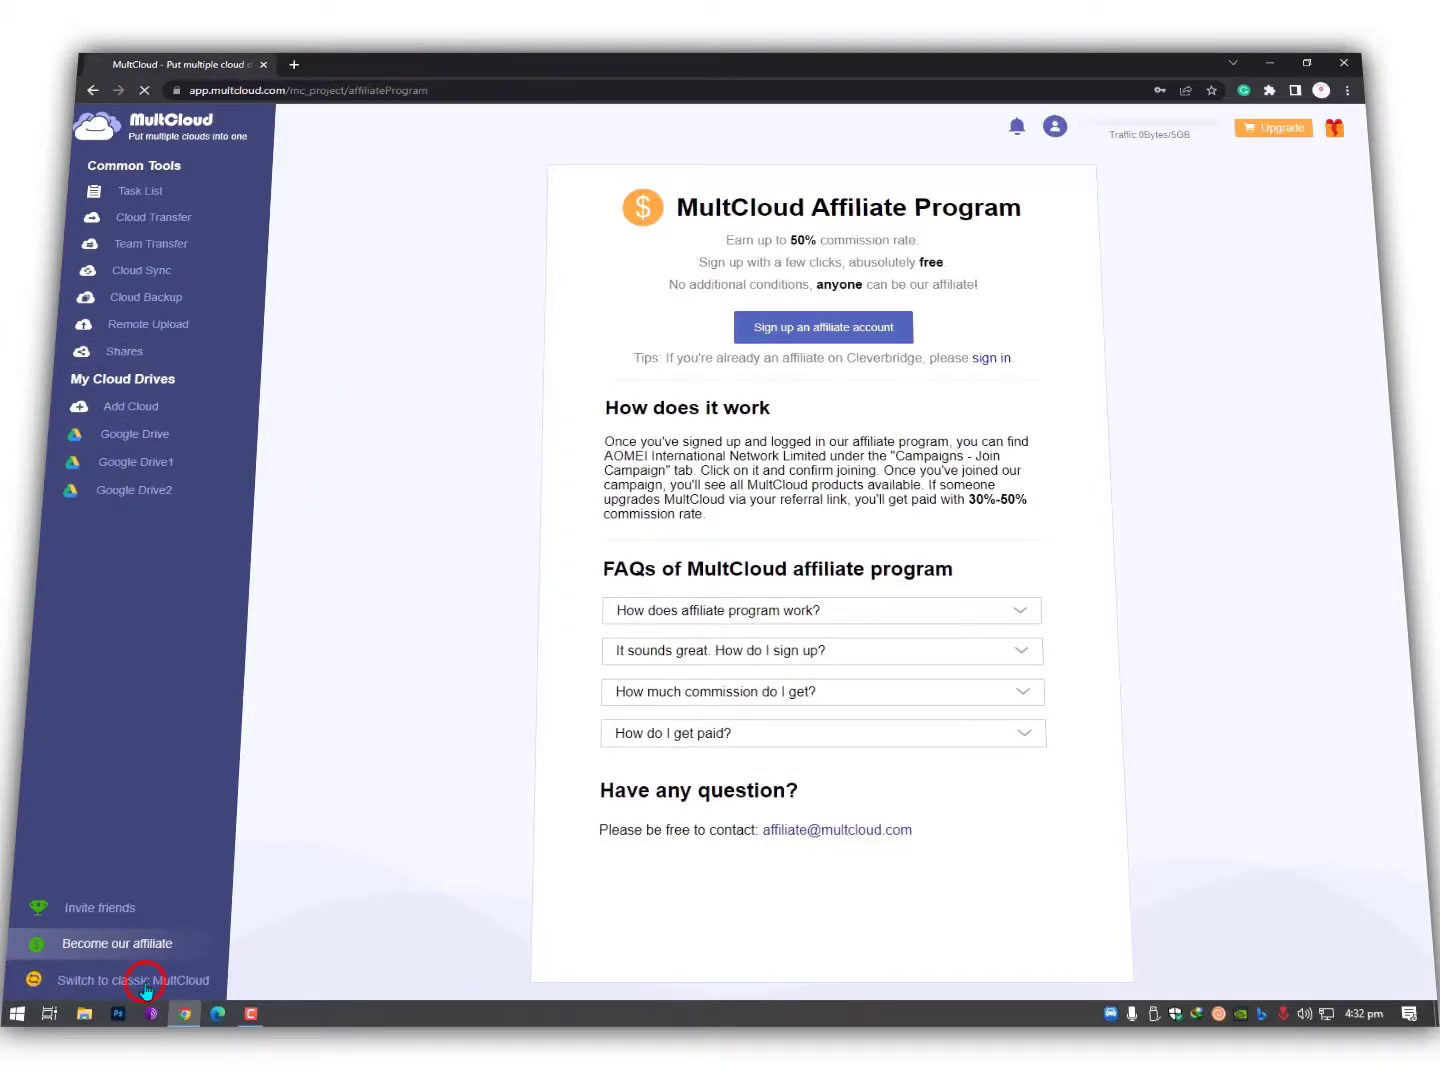
Glance over the classic MultCloud homepage, then close Chrome to reveal the desktop.
click(72, 986)
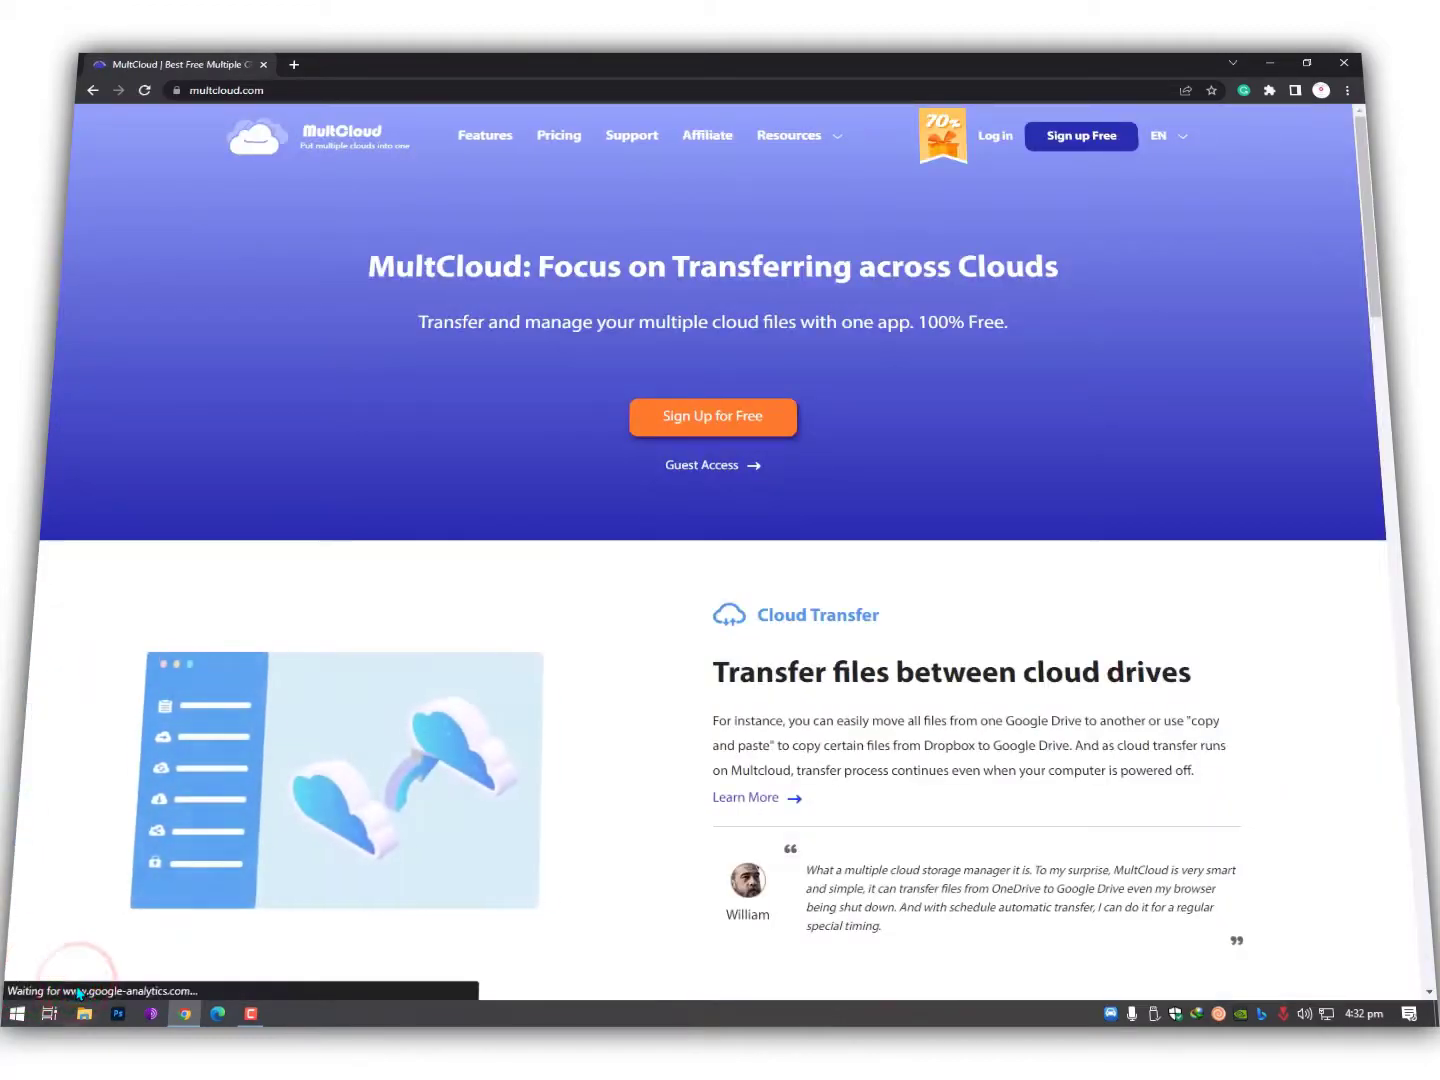
scroll(505, 685, down, 5)
scroll(506, 686, up, 4)
click(1344, 61)
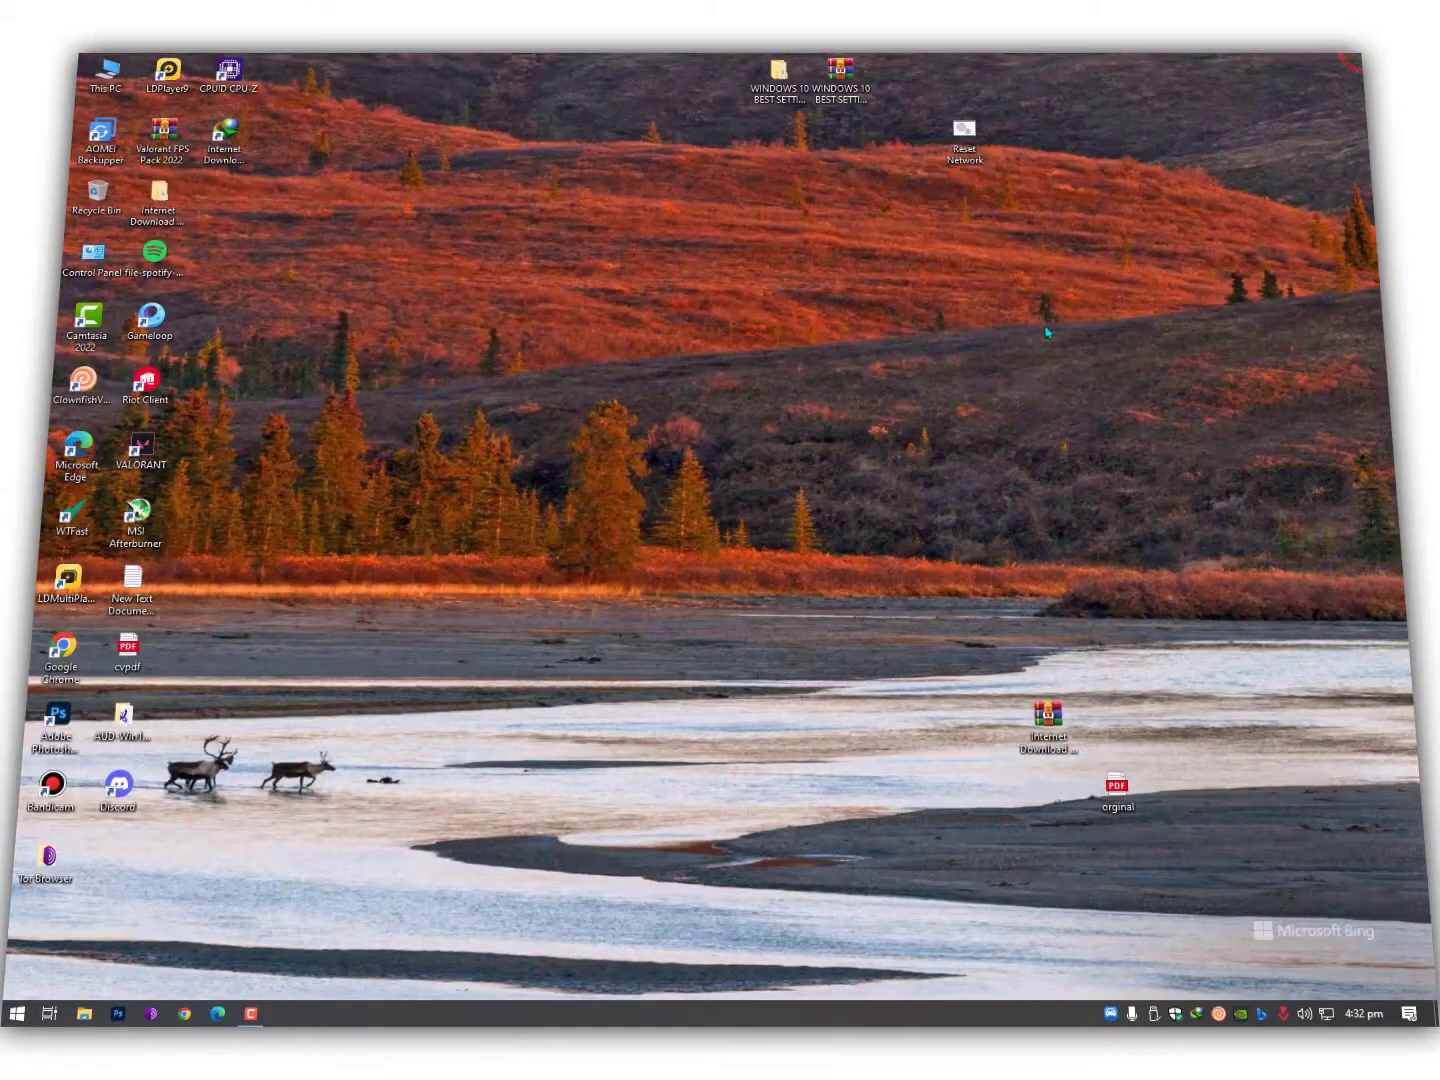